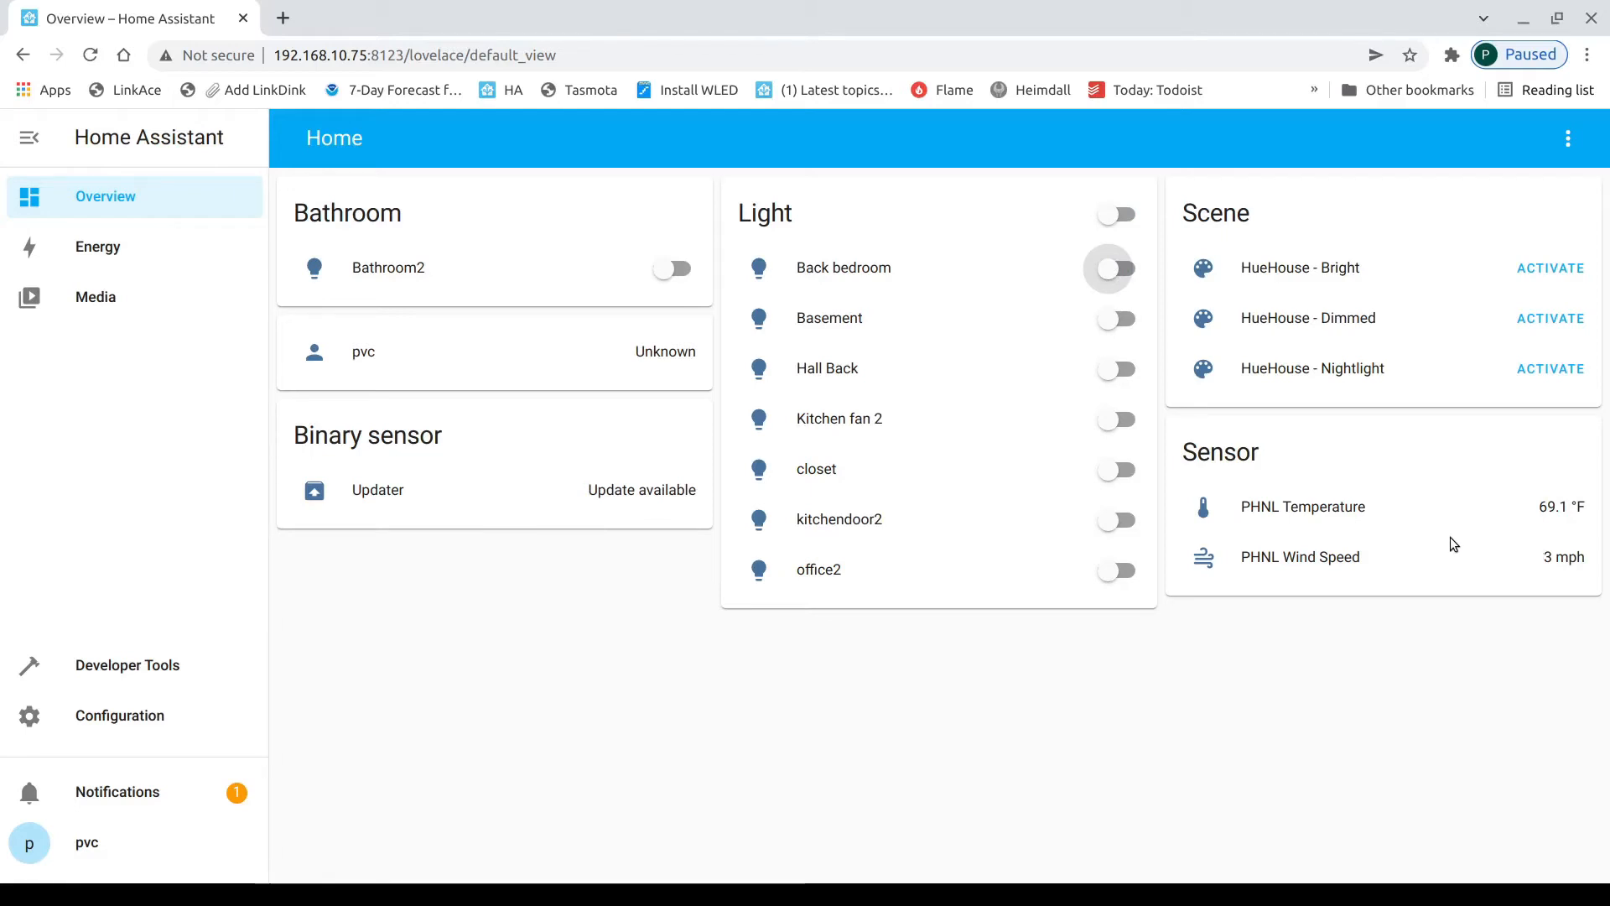
- Turn on the kitchendoor2 and office2 lights, and switch the whole Light group back off
{"action": "left_click", "coordinate": [1127, 522]}
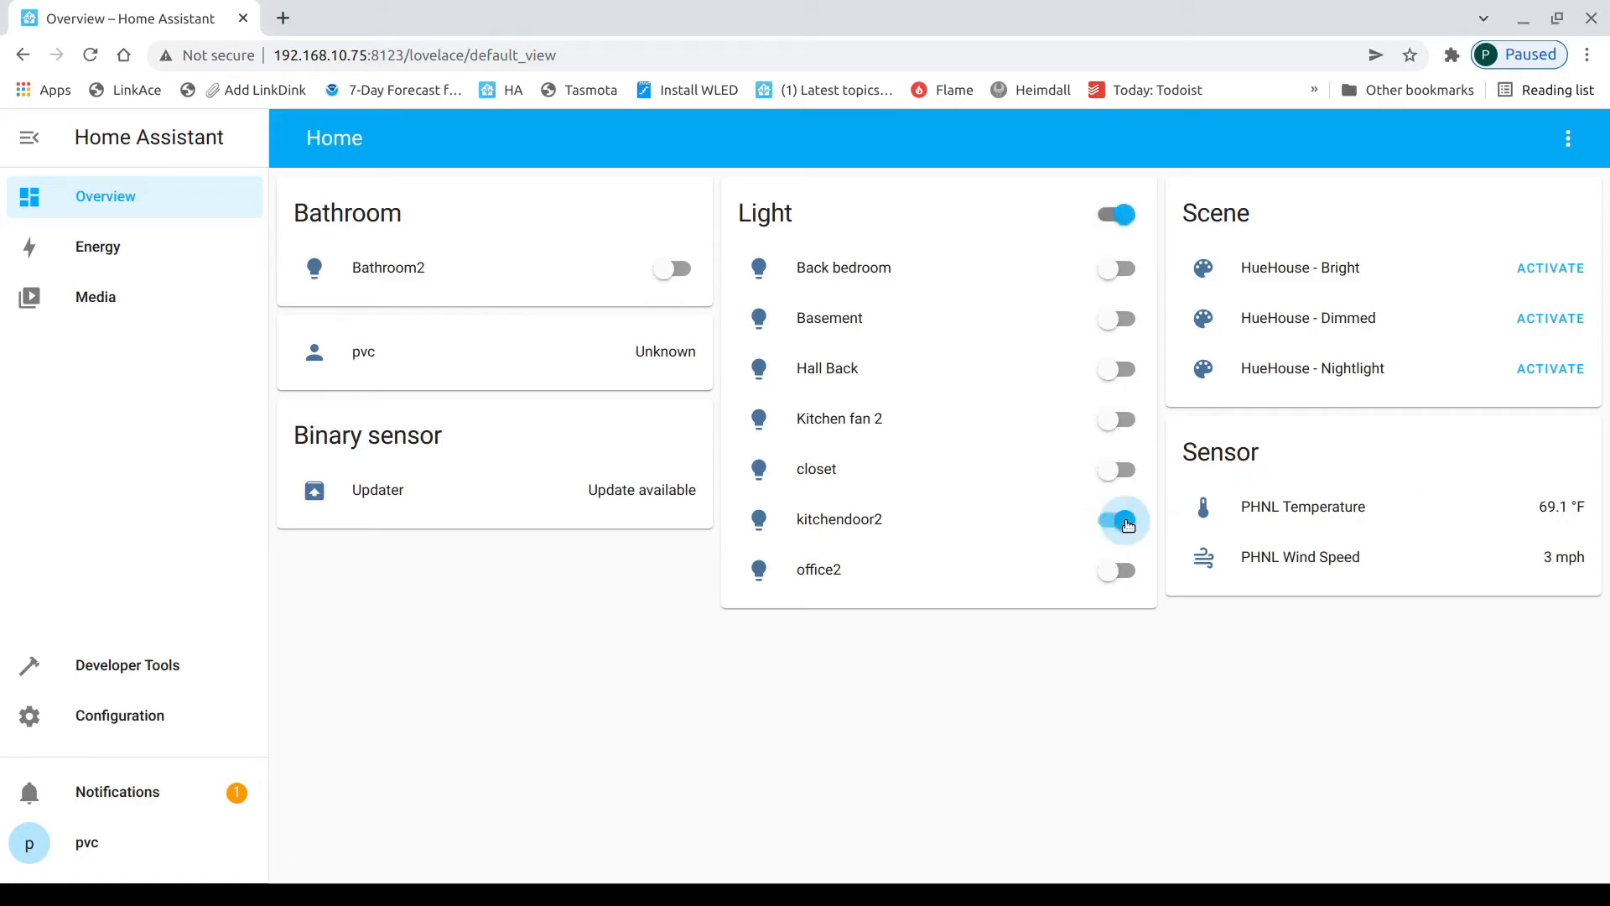
{"action": "left_click", "coordinate": [1125, 577]}
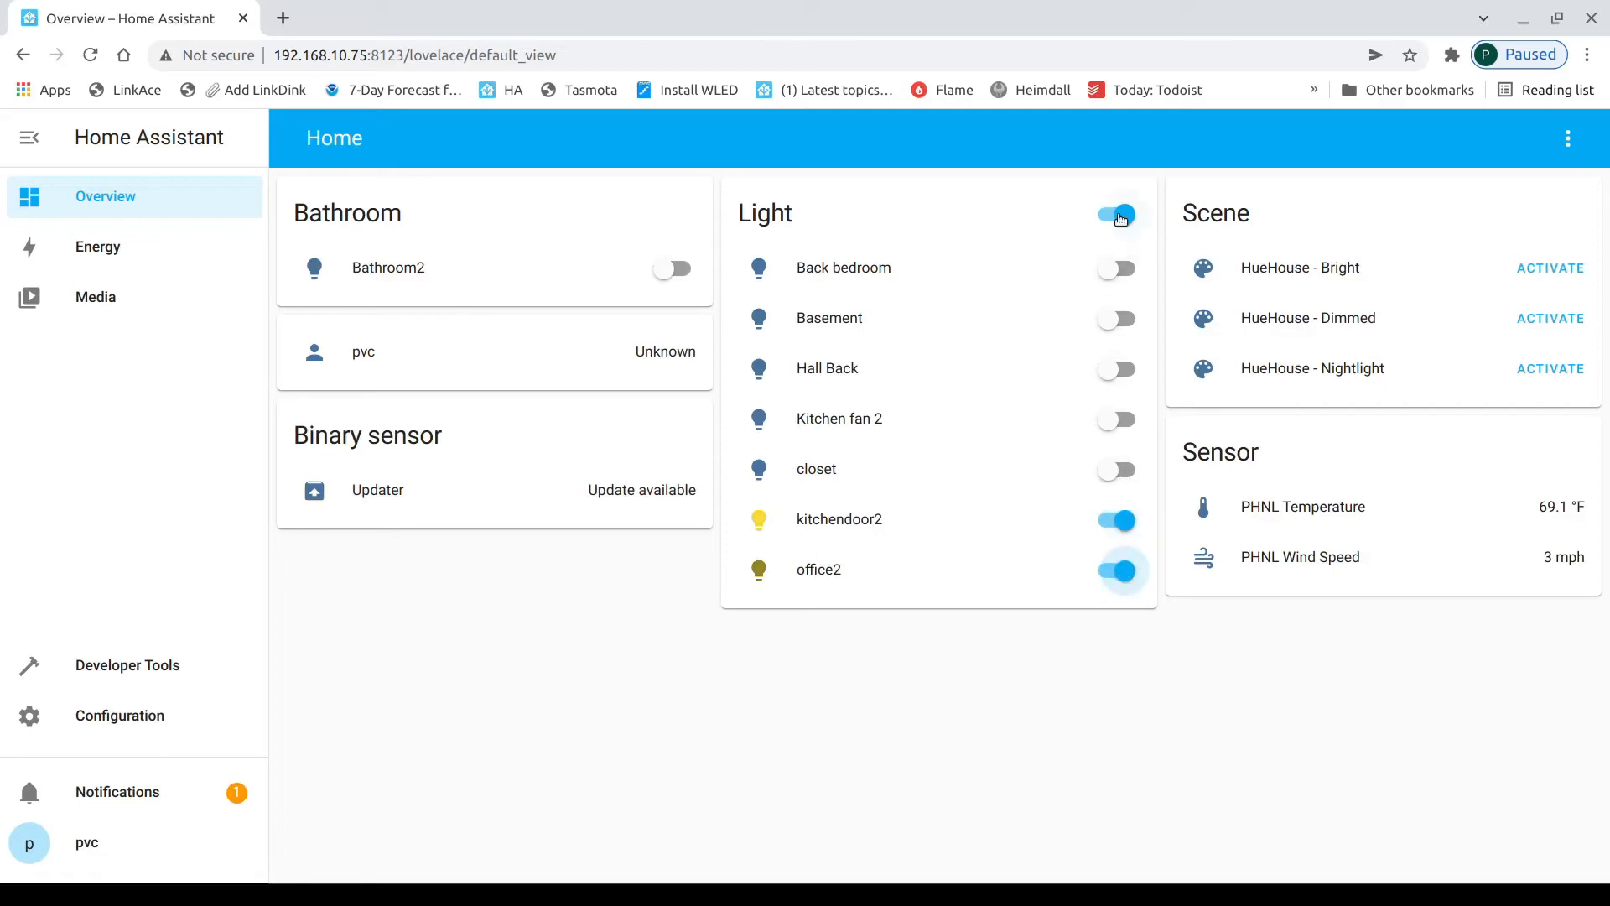
{"action": "left_click", "coordinate": [1120, 216]}
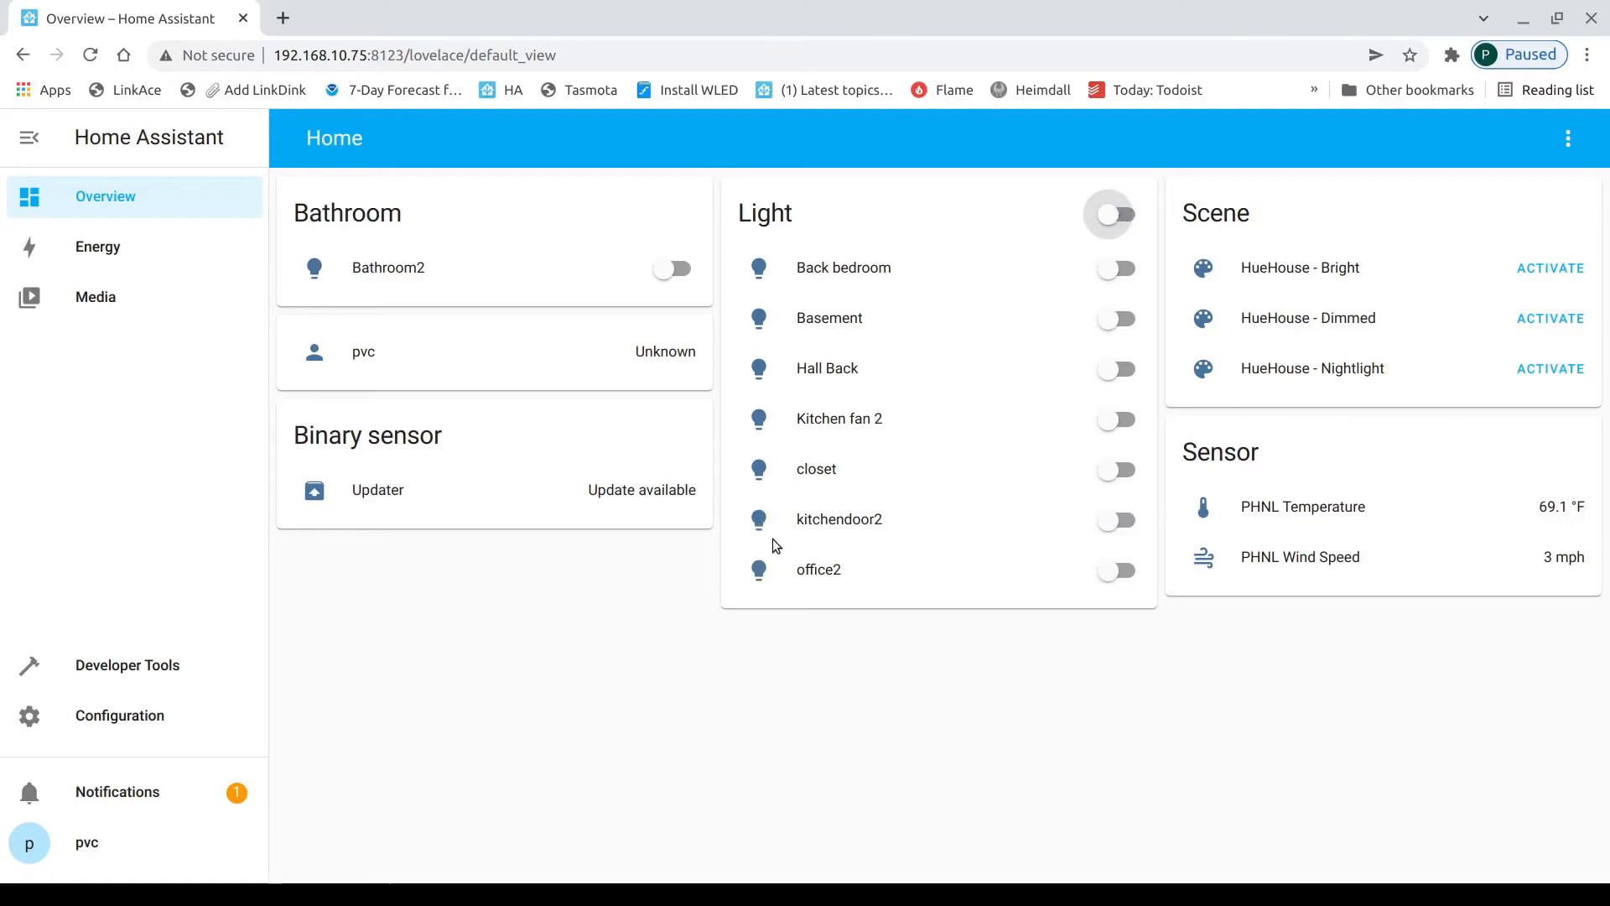
- Turn on office2 from its details, raise its brightness past the midpoint, and switch the light off again
{"action": "left_click", "coordinate": [759, 572]}
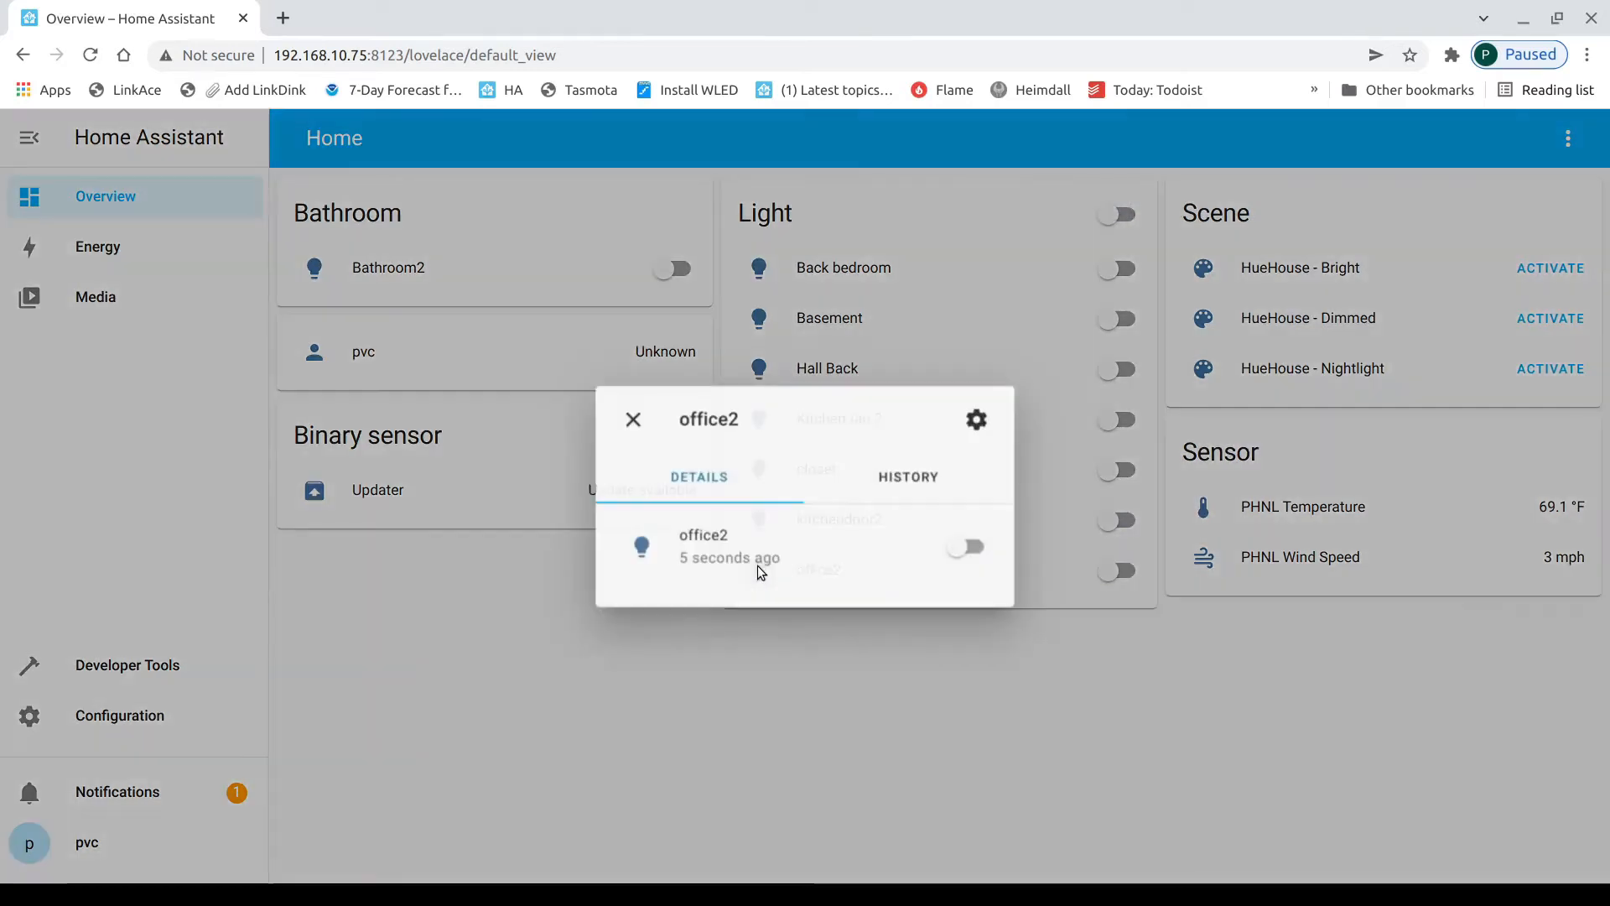
{"action": "left_click", "coordinate": [966, 487]}
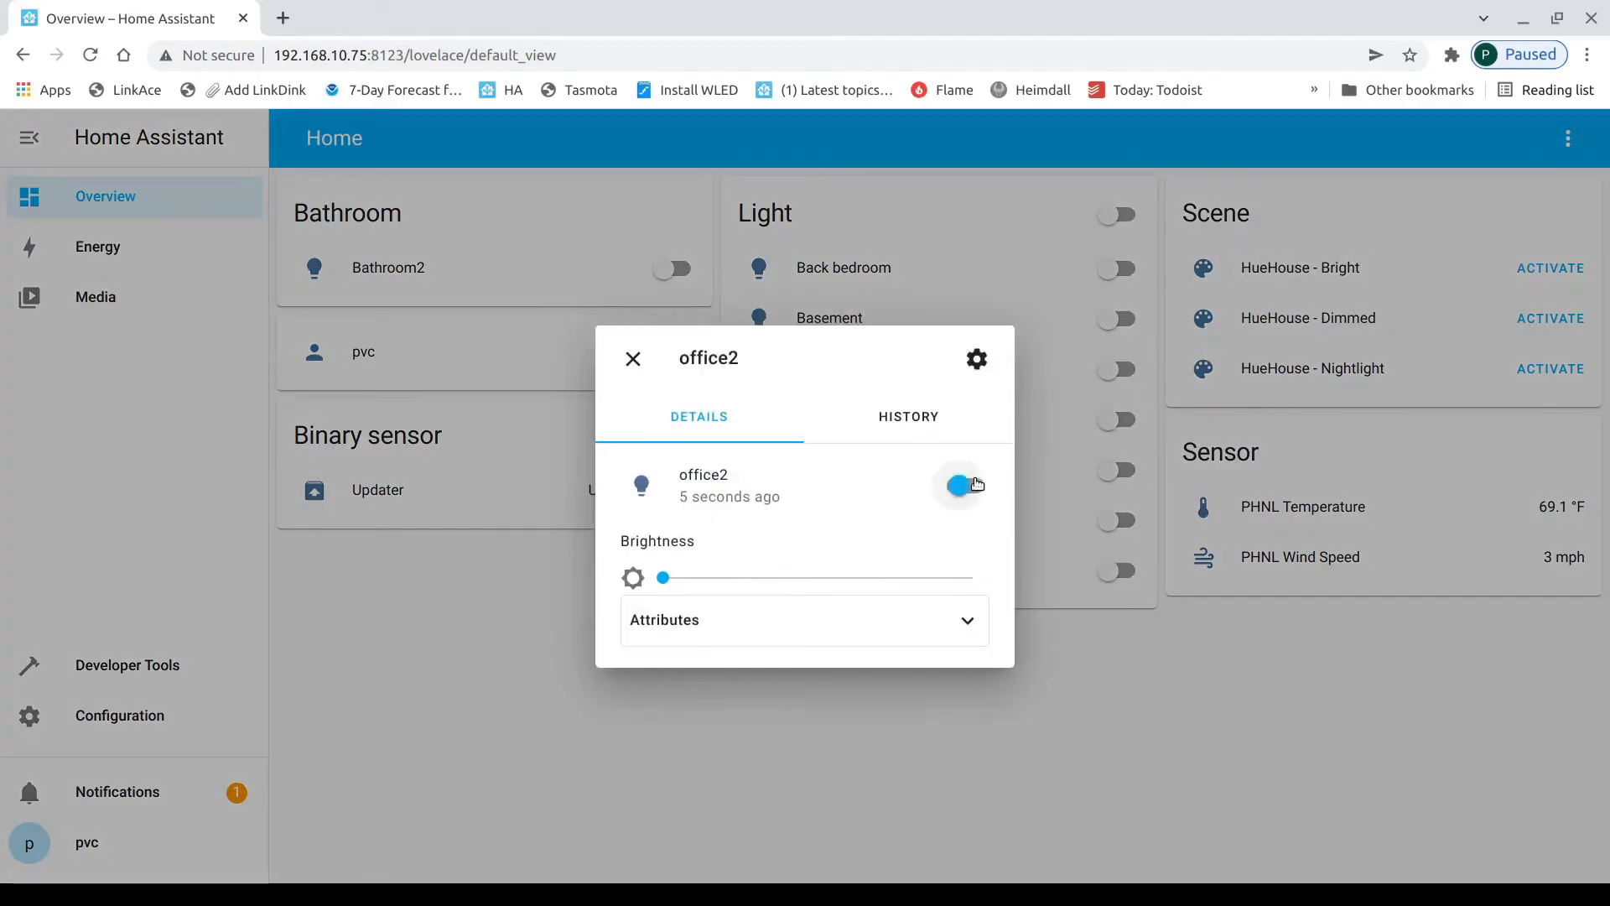
{"action": "left_click", "coordinate": [825, 578]}
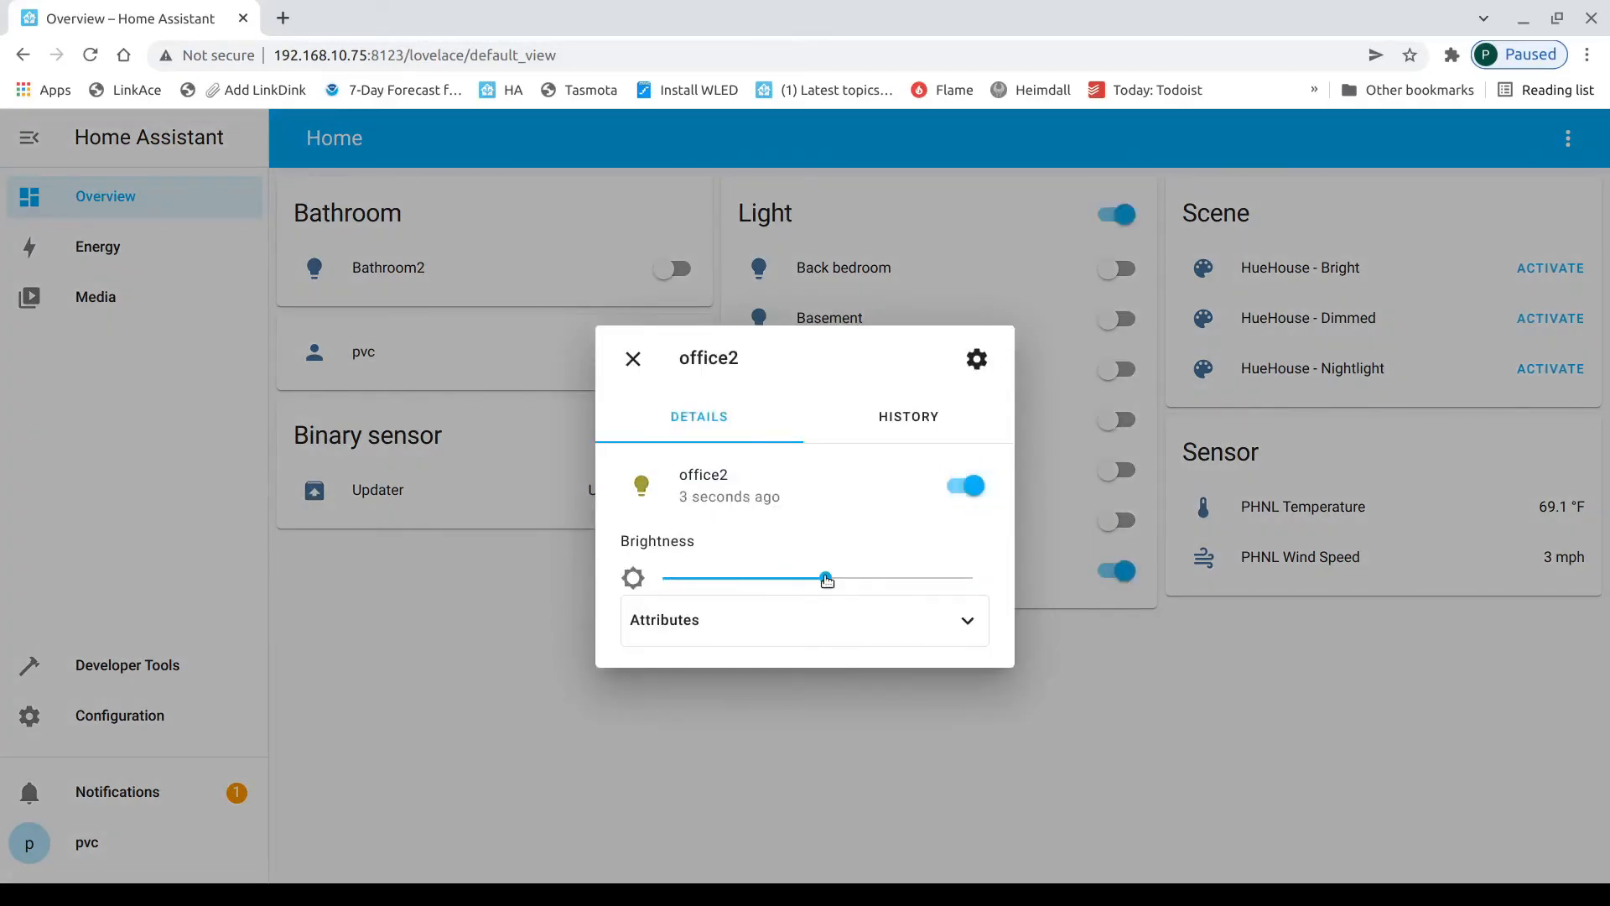
{"action": "left_click", "coordinate": [885, 578]}
{"action": "left_click", "coordinate": [634, 360]}
{"action": "left_click", "coordinate": [1116, 570]}
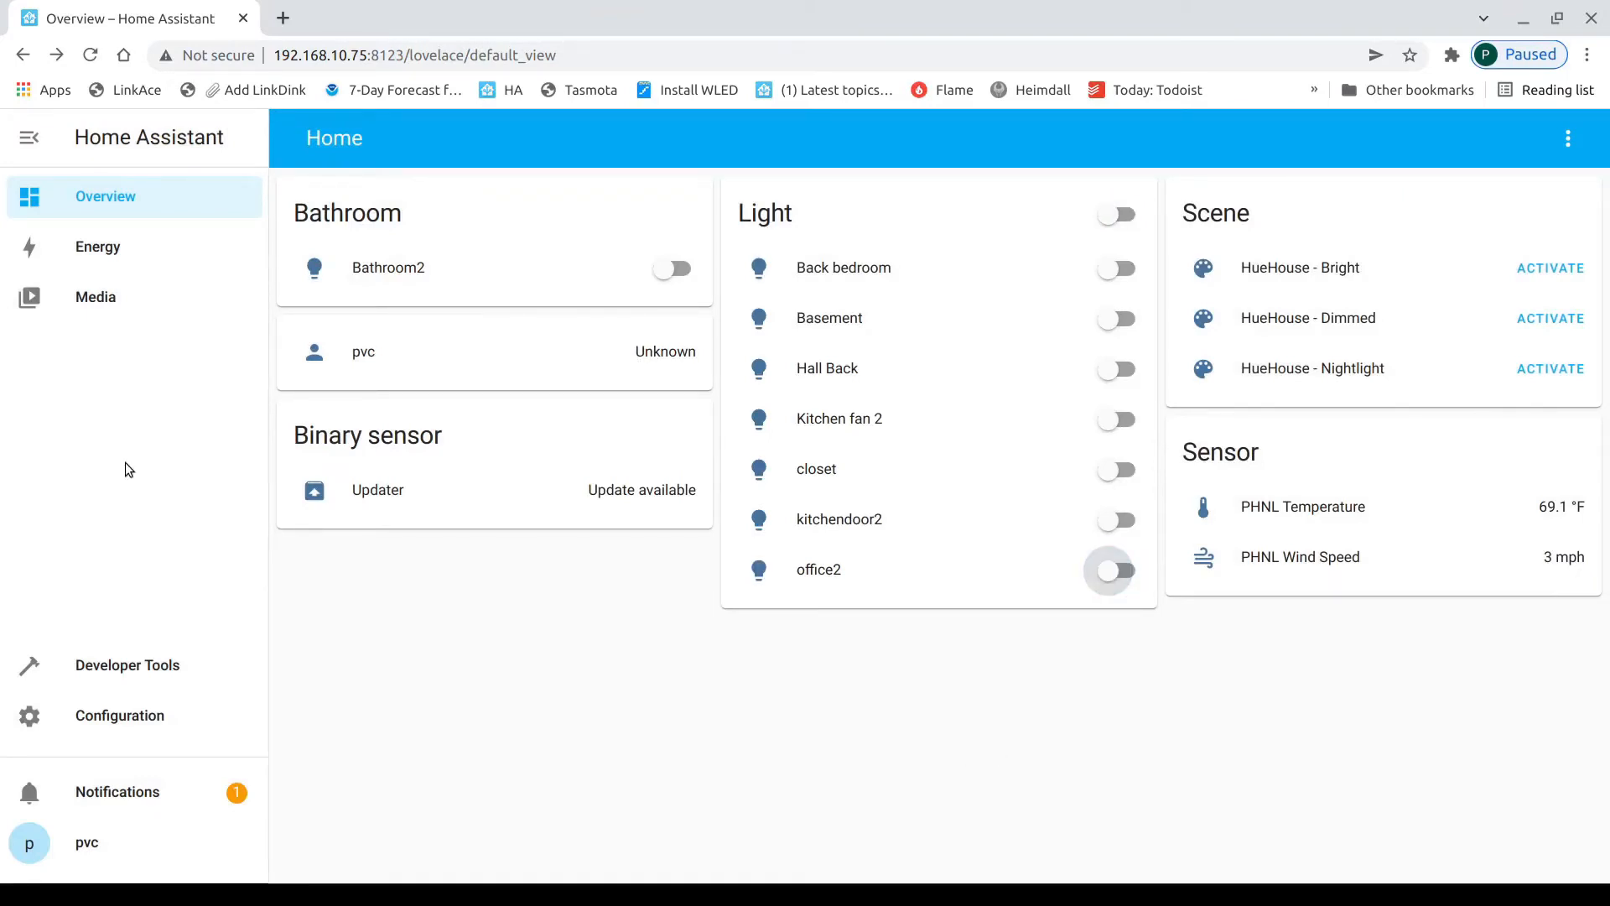
- Review the states and attributes of all current entities in the developer tools
{"action": "left_click", "coordinate": [106, 668]}
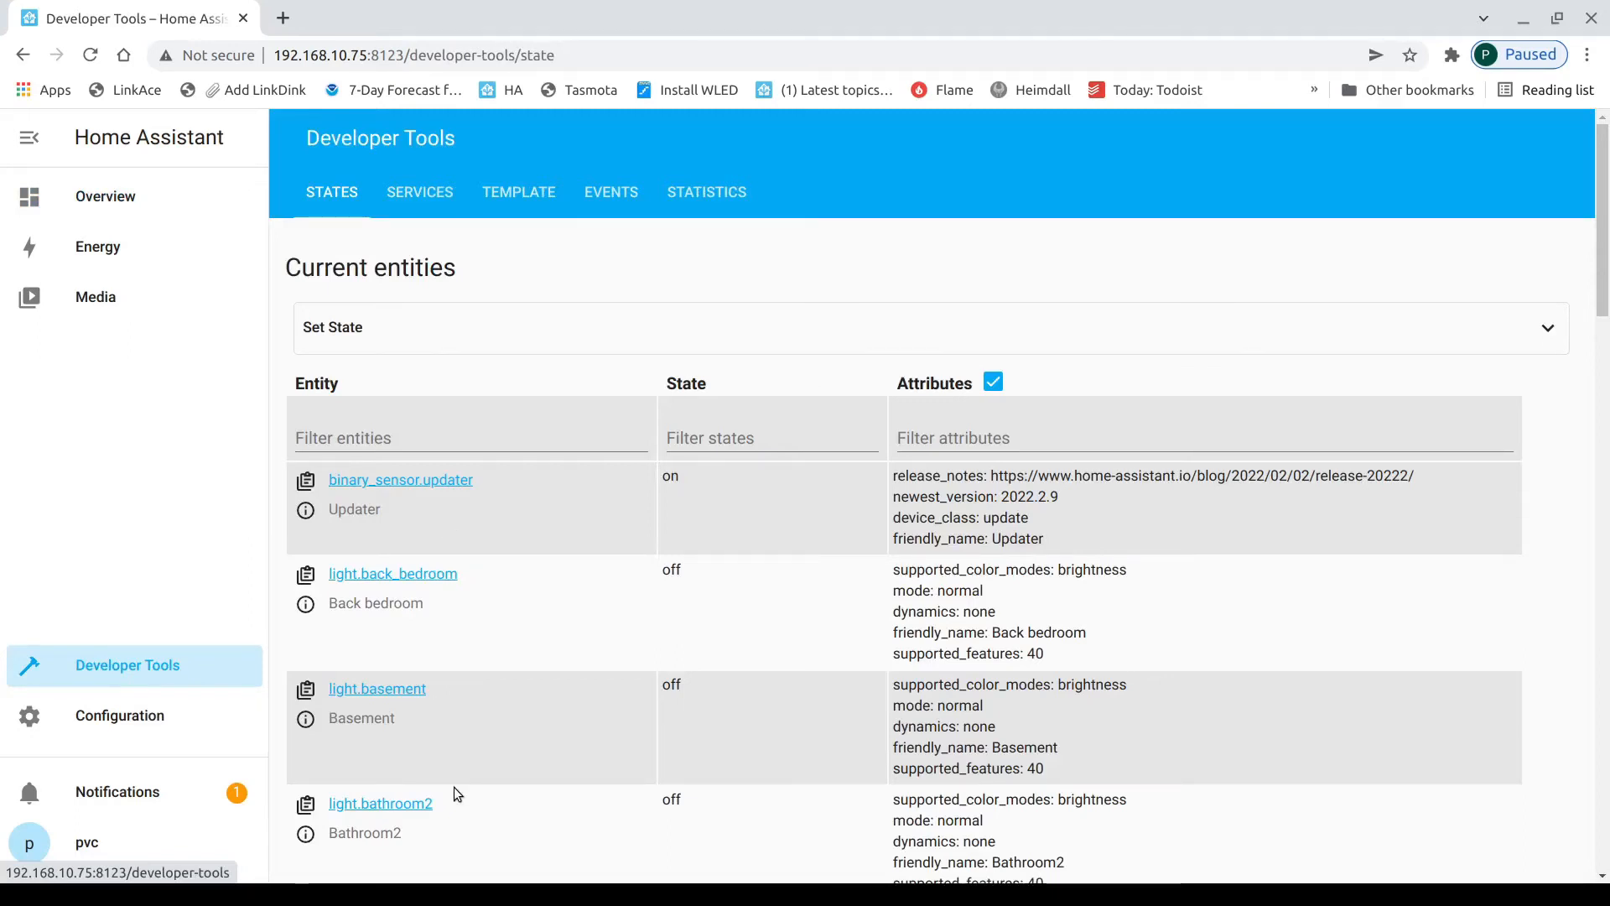
{"action": "scroll", "coordinate": [502, 475], "scroll_direction": "down", "scroll_amount": 2}
{"action": "scroll", "coordinate": [505, 472], "scroll_direction": "down", "scroll_amount": 3}
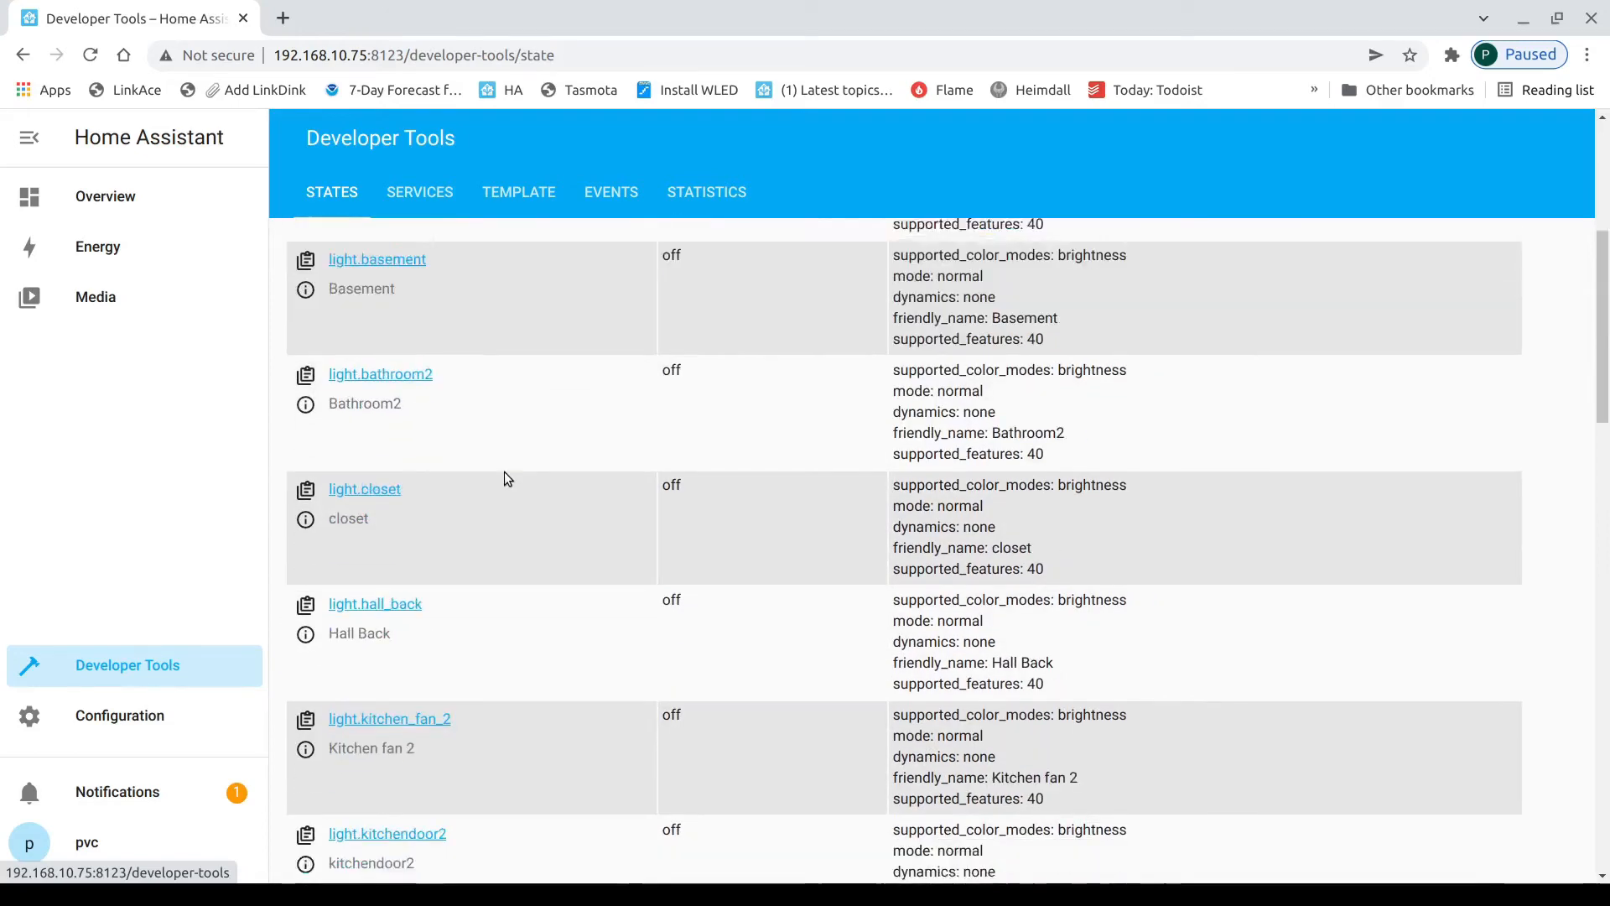
{"action": "scroll", "coordinate": [503, 471], "scroll_direction": "down", "scroll_amount": 2}
{"action": "scroll", "coordinate": [501, 474], "scroll_direction": "down", "scroll_amount": 3}
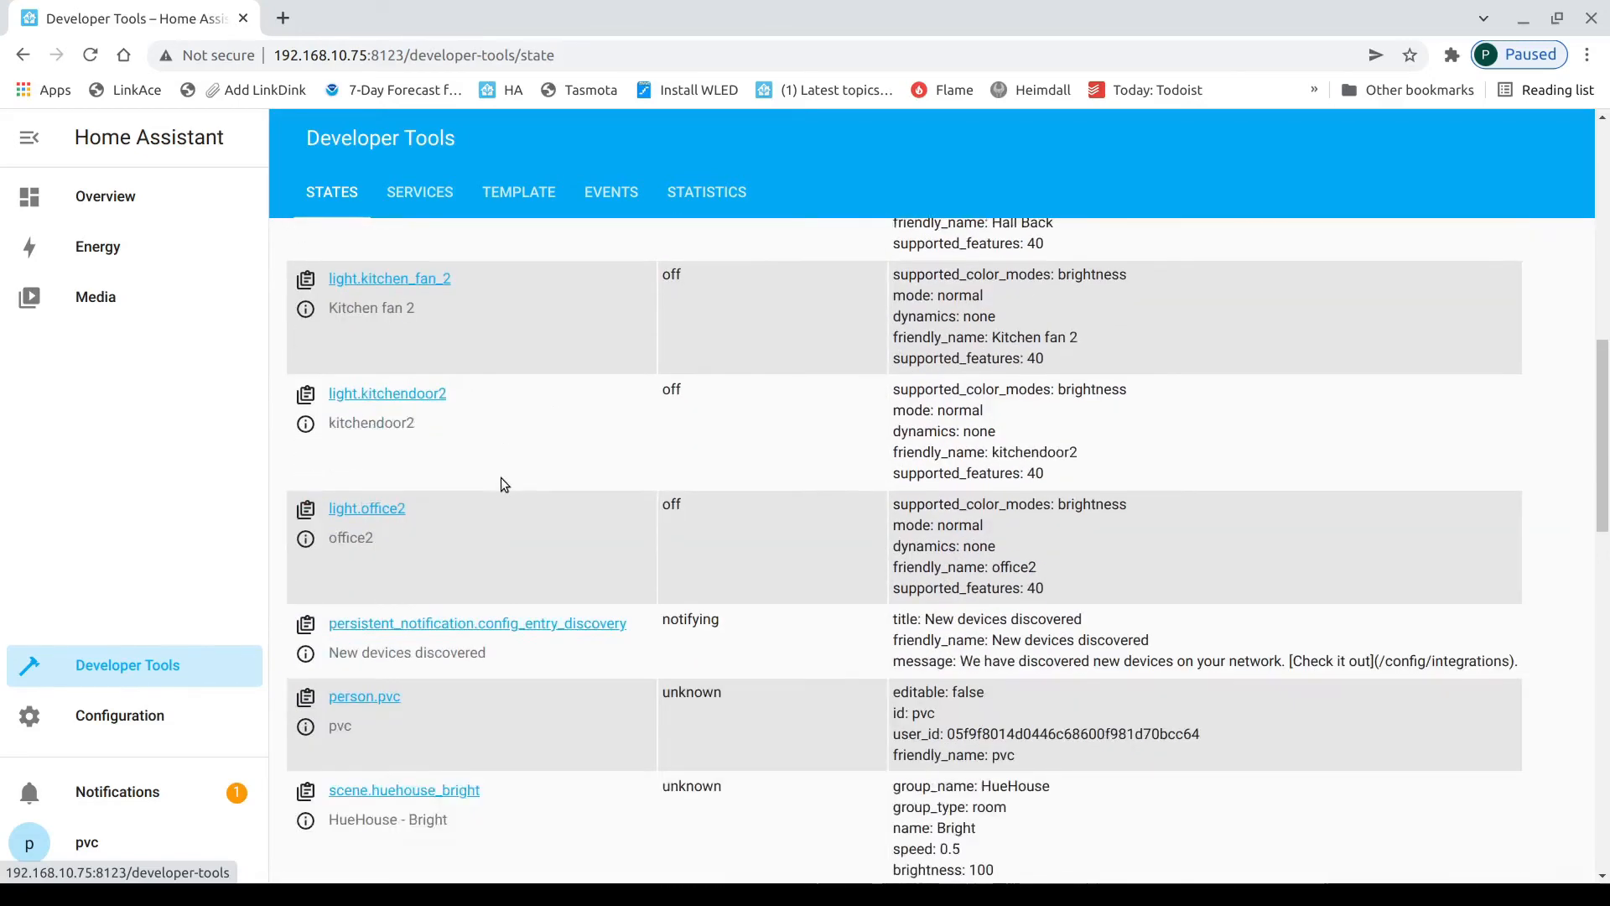
{"action": "scroll", "coordinate": [500, 477], "scroll_direction": "down", "scroll_amount": 2}
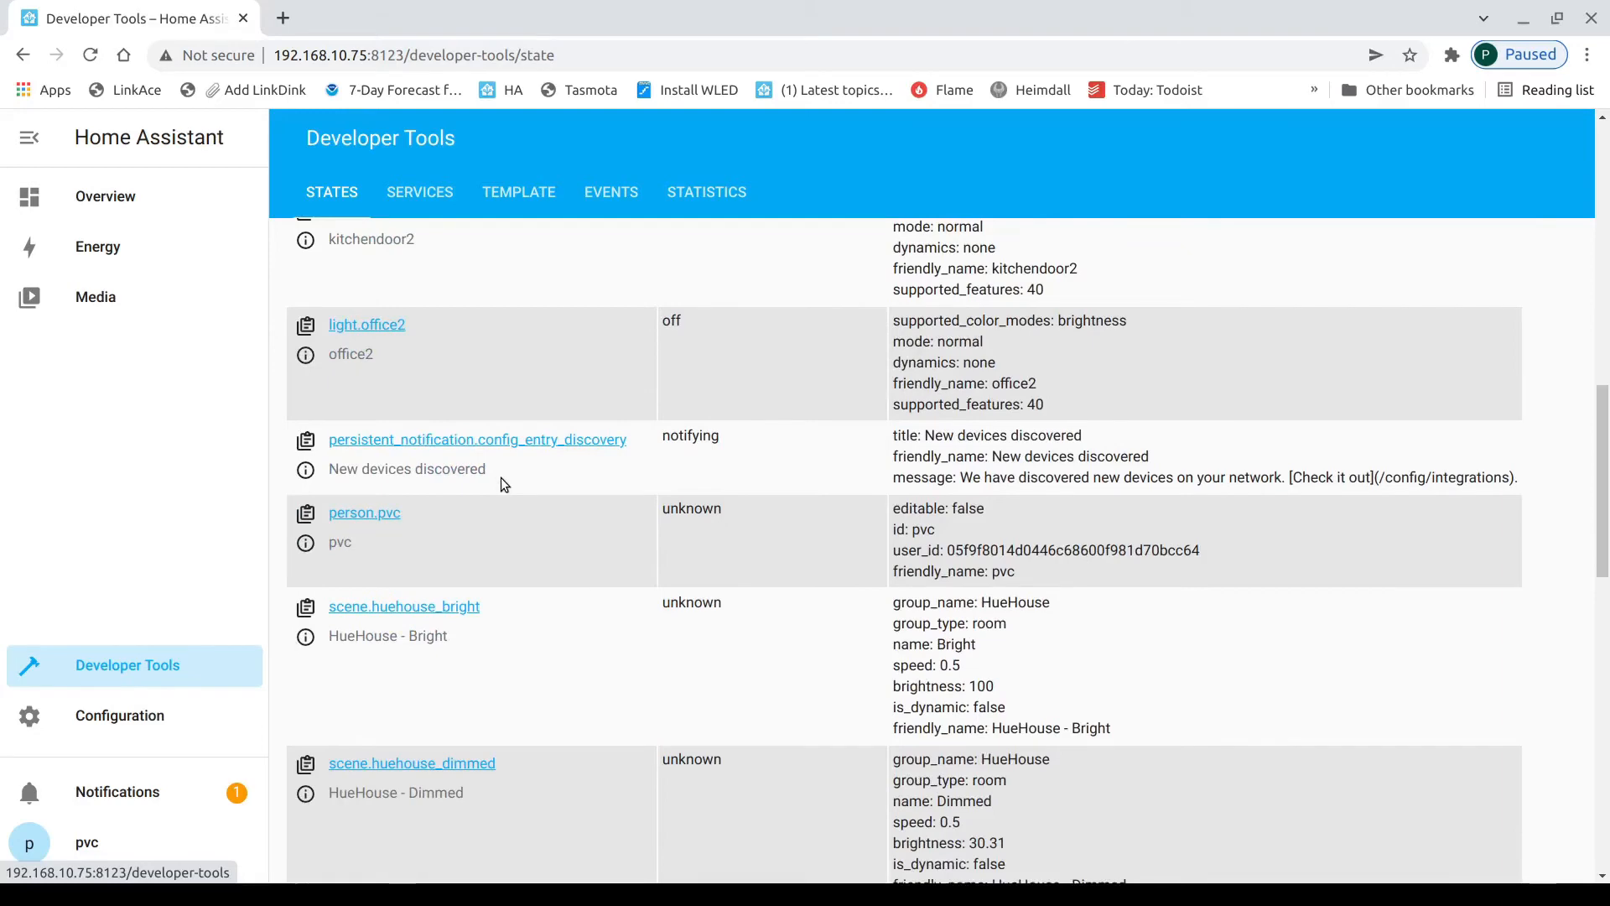
{"action": "scroll", "coordinate": [501, 494], "scroll_direction": "down", "scroll_amount": 5}
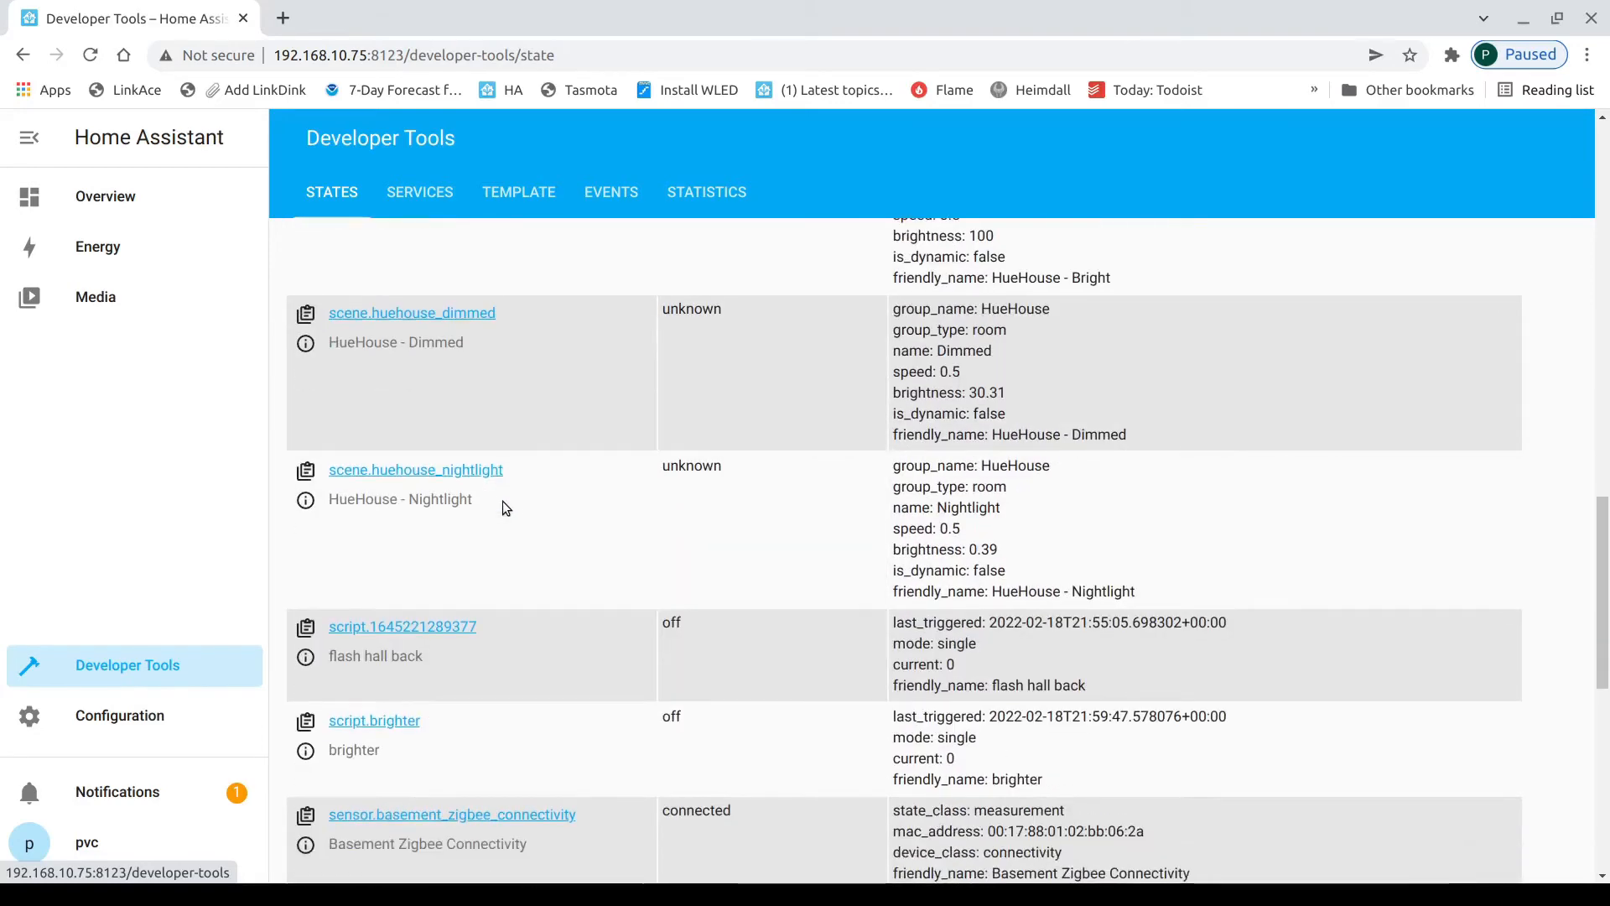
{"action": "scroll", "coordinate": [501, 508], "scroll_direction": "down", "scroll_amount": 2}
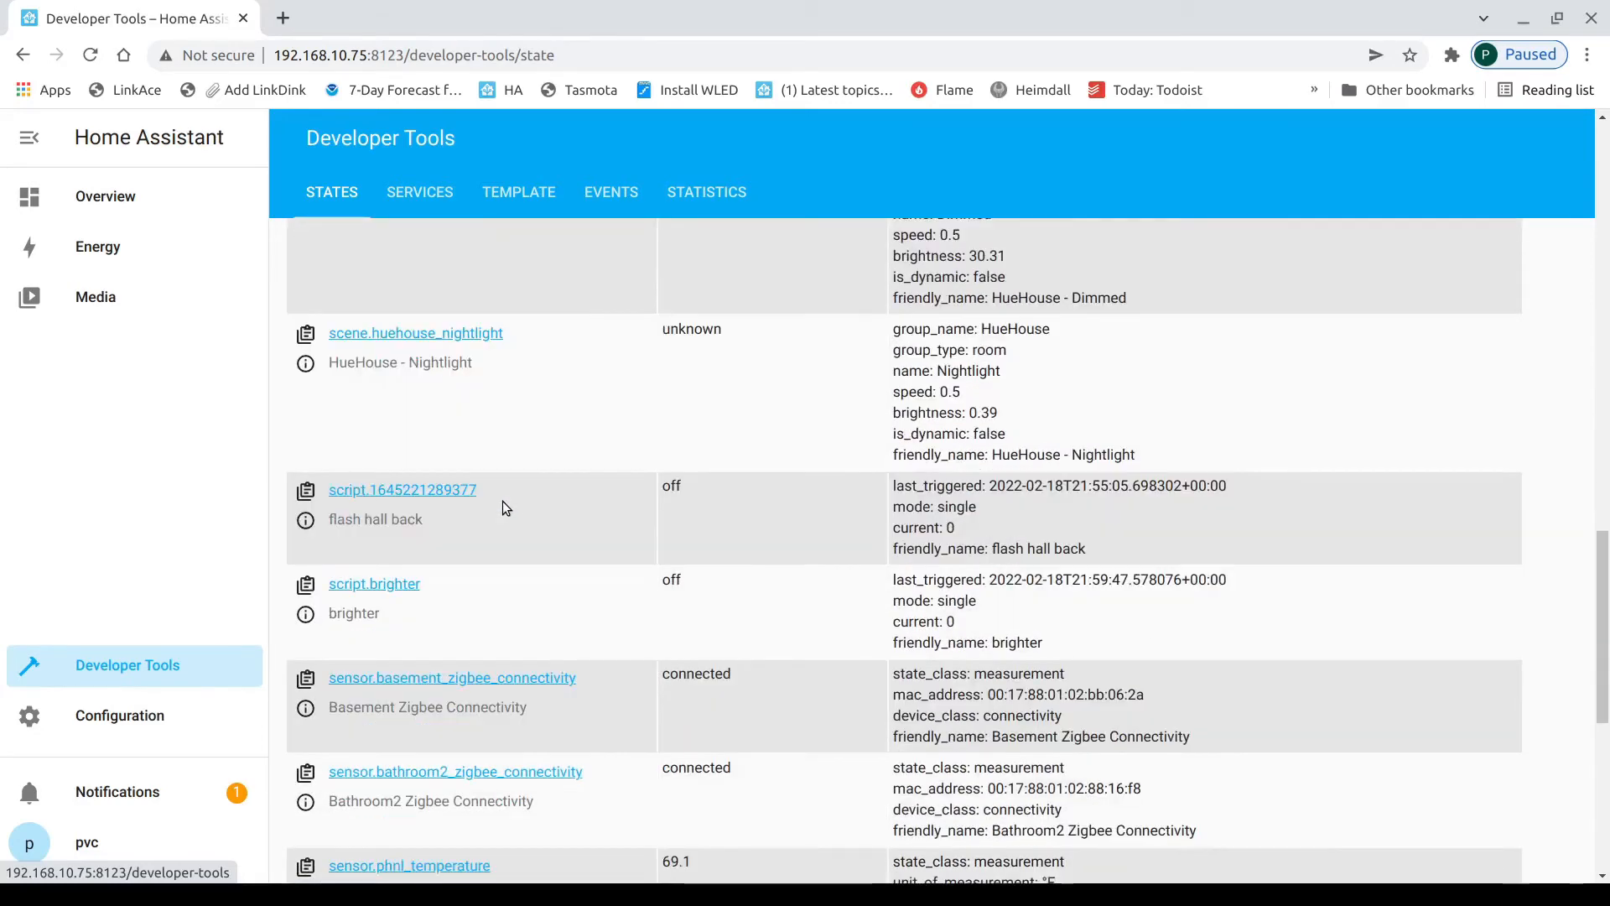
{"action": "scroll", "coordinate": [506, 507], "scroll_direction": "down", "scroll_amount": 2}
{"action": "scroll", "coordinate": [523, 596], "scroll_direction": "down", "scroll_amount": 5}
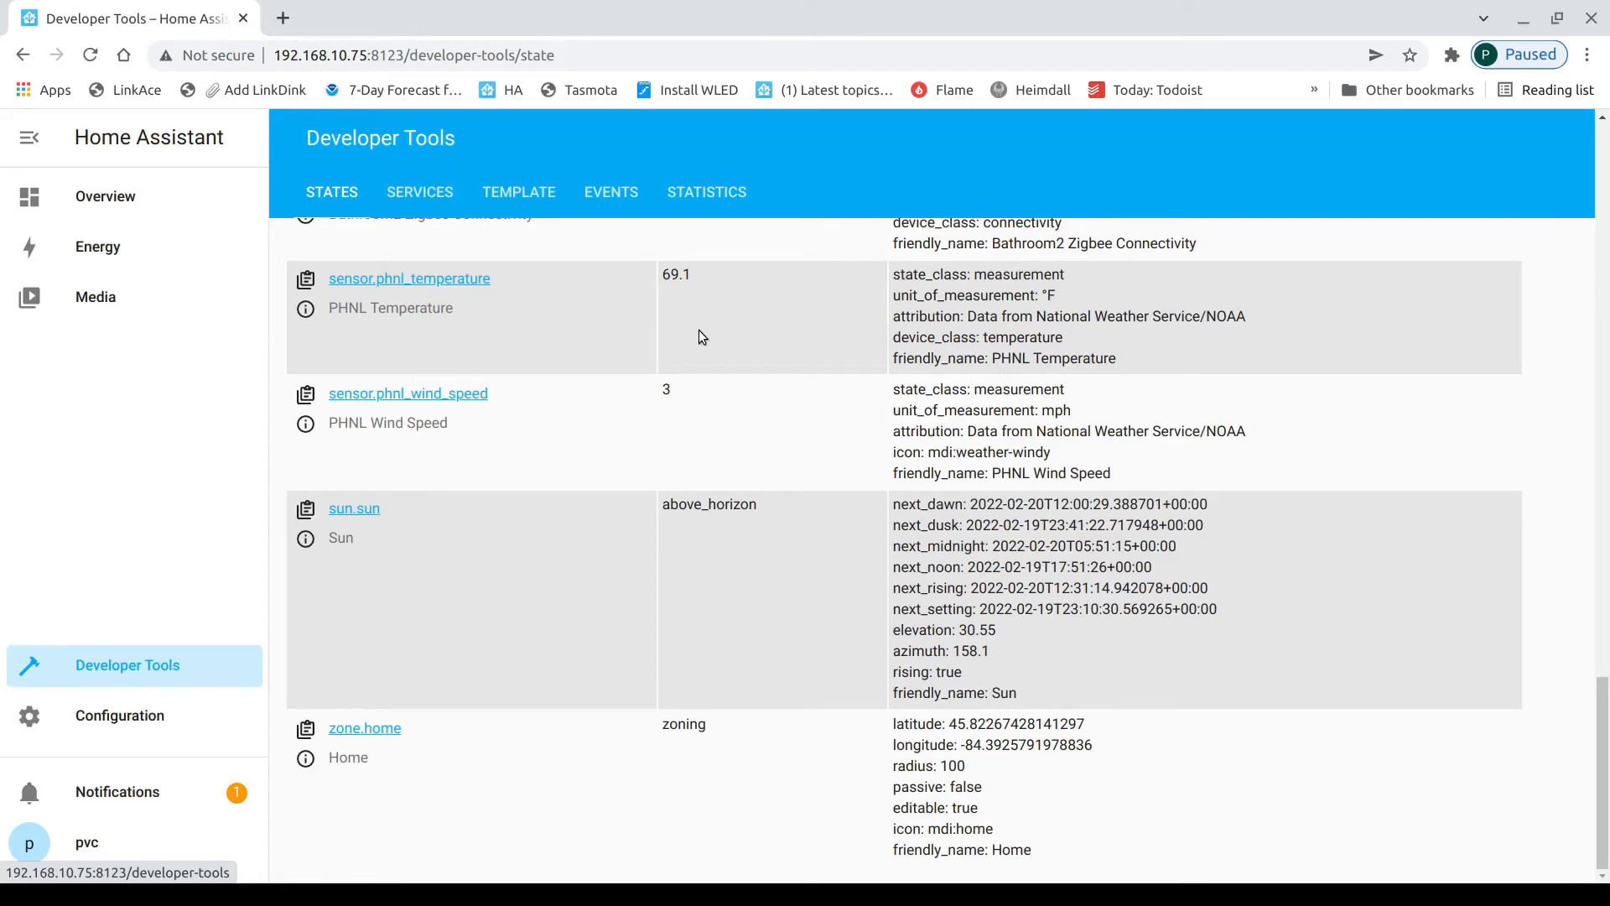
{"action": "scroll", "coordinate": [773, 384], "scroll_direction": "up", "scroll_amount": 20}
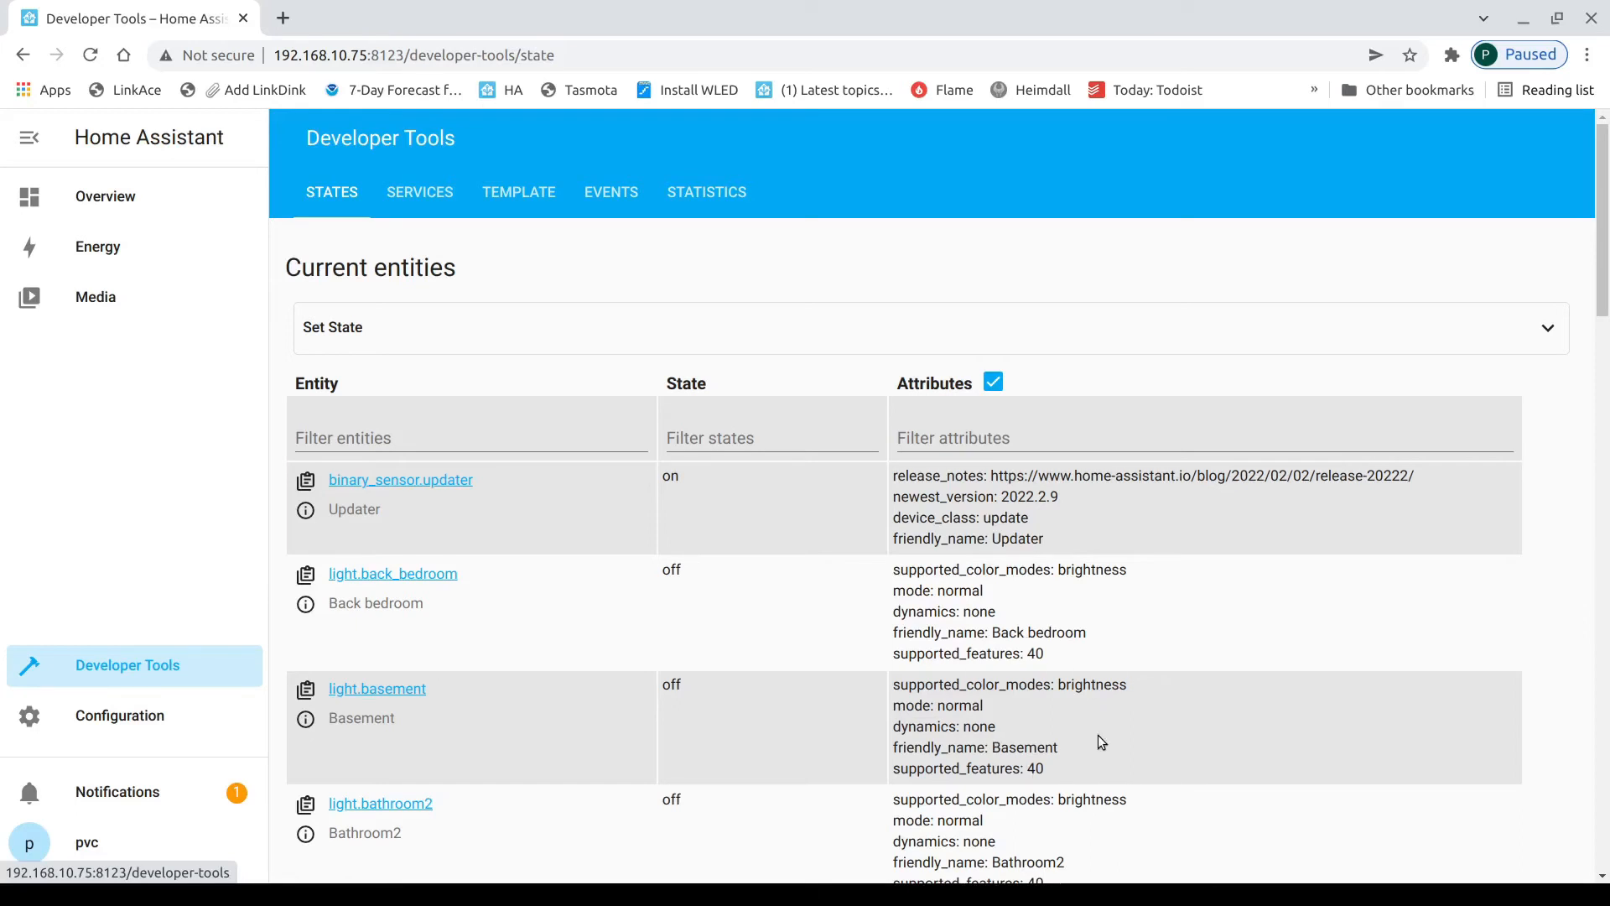
- Inspect the Back bedroom light's details and the other light entities, and return to the Overview dashboard
{"action": "scroll", "coordinate": [1099, 735], "scroll_direction": "down", "scroll_amount": 2}
{"action": "scroll", "coordinate": [1096, 735], "scroll_direction": "down", "scroll_amount": 1}
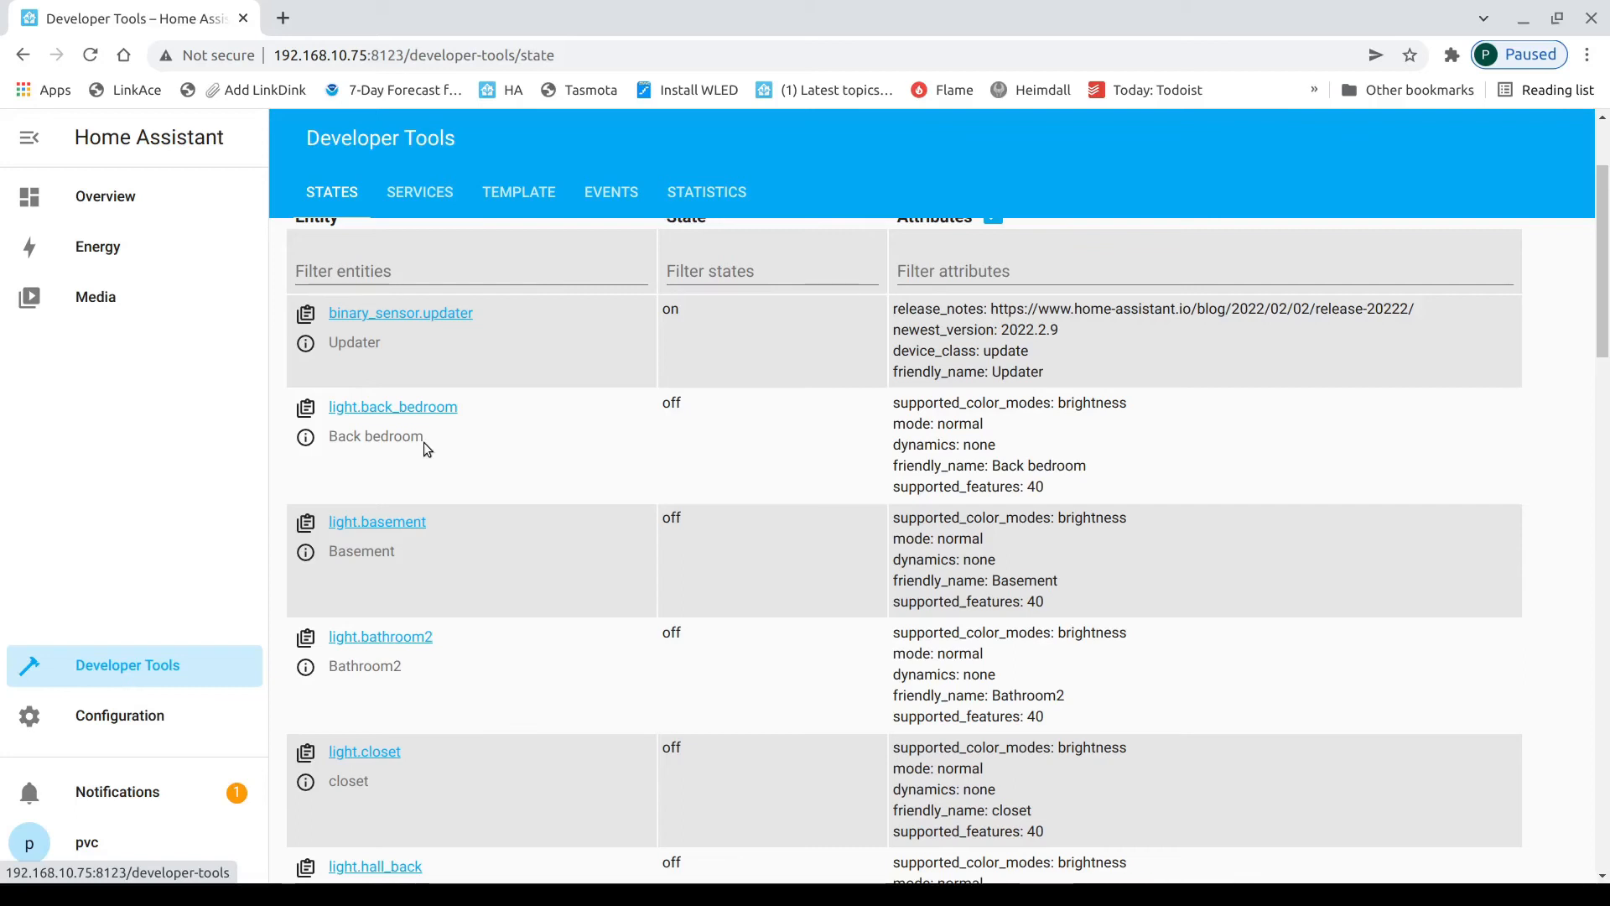
{"action": "scroll", "coordinate": [424, 442], "scroll_direction": "up", "scroll_amount": 1}
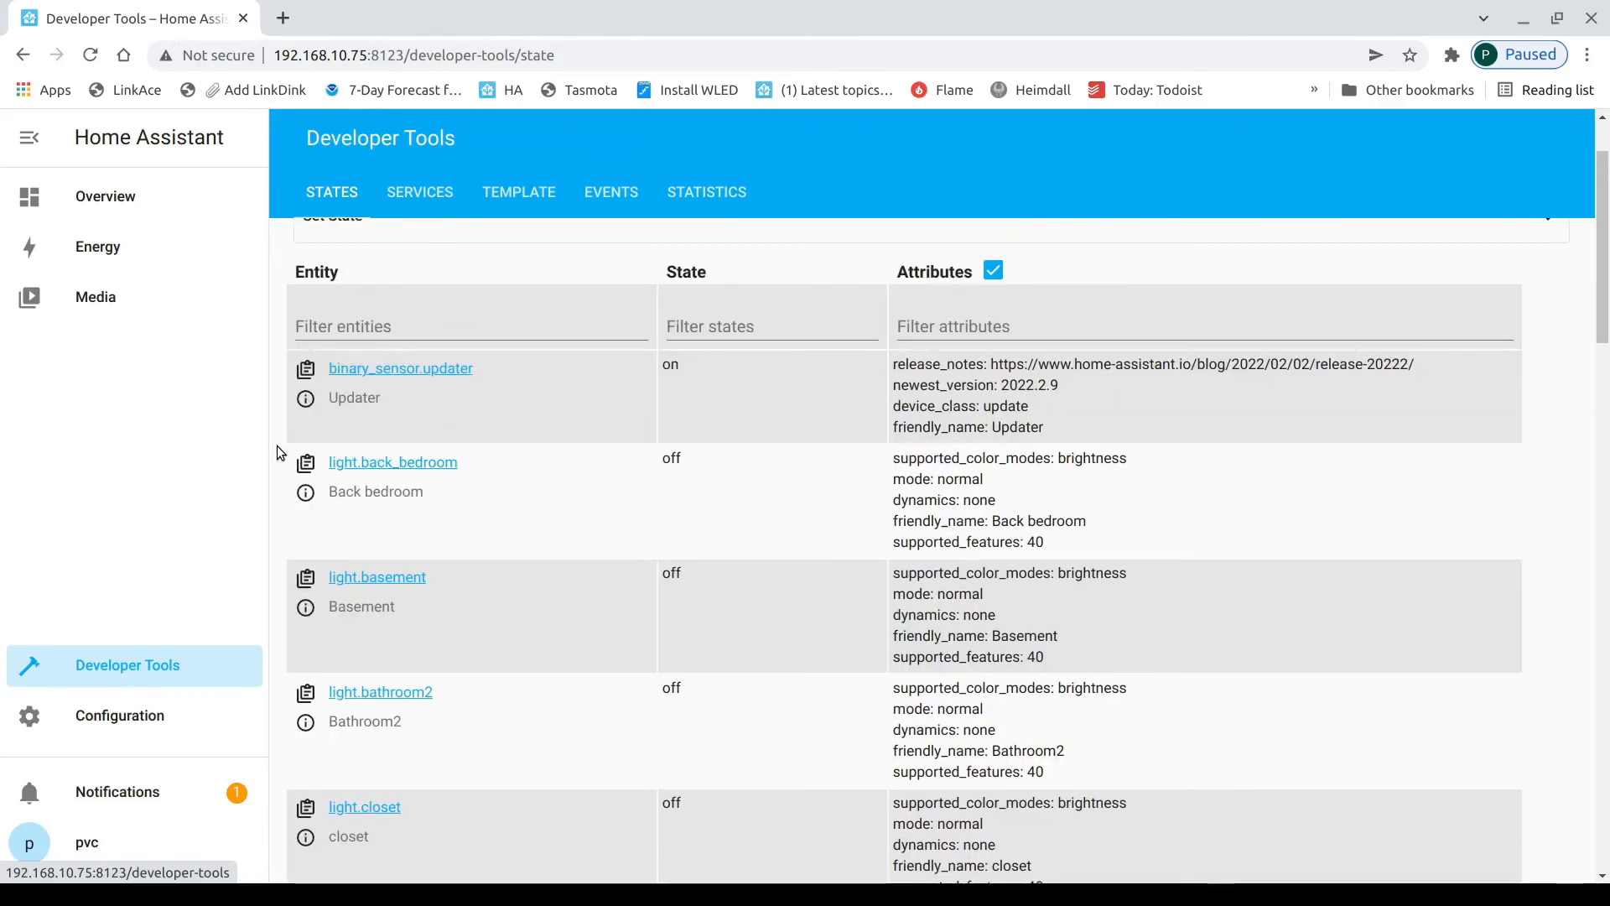
{"action": "left_click", "coordinate": [307, 494]}
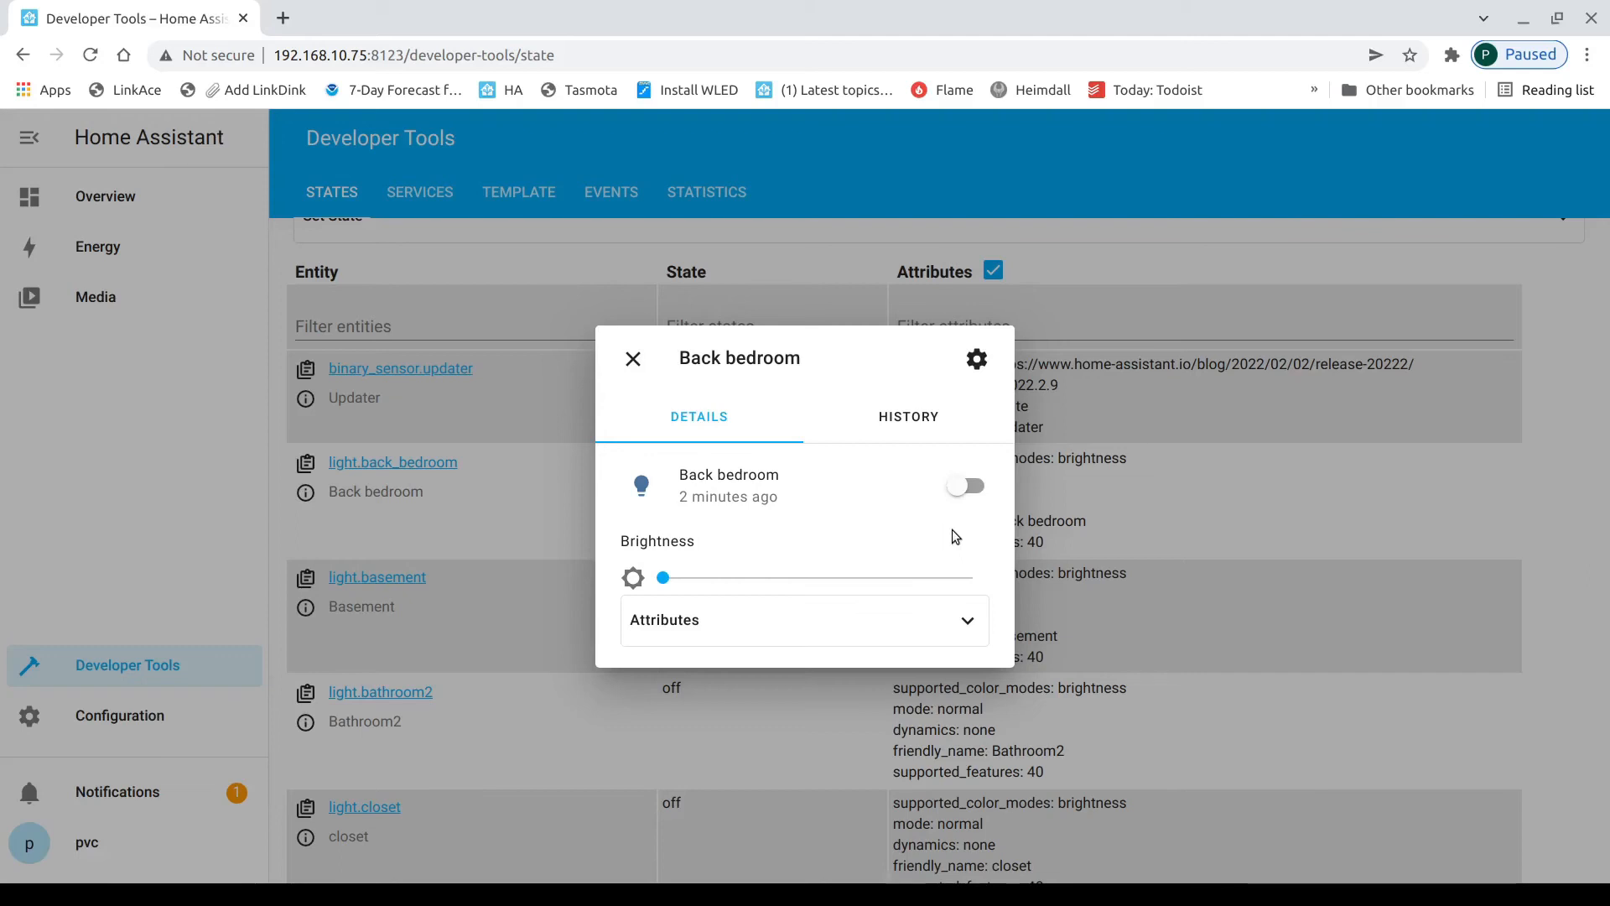
{"action": "left_click", "coordinate": [627, 373]}
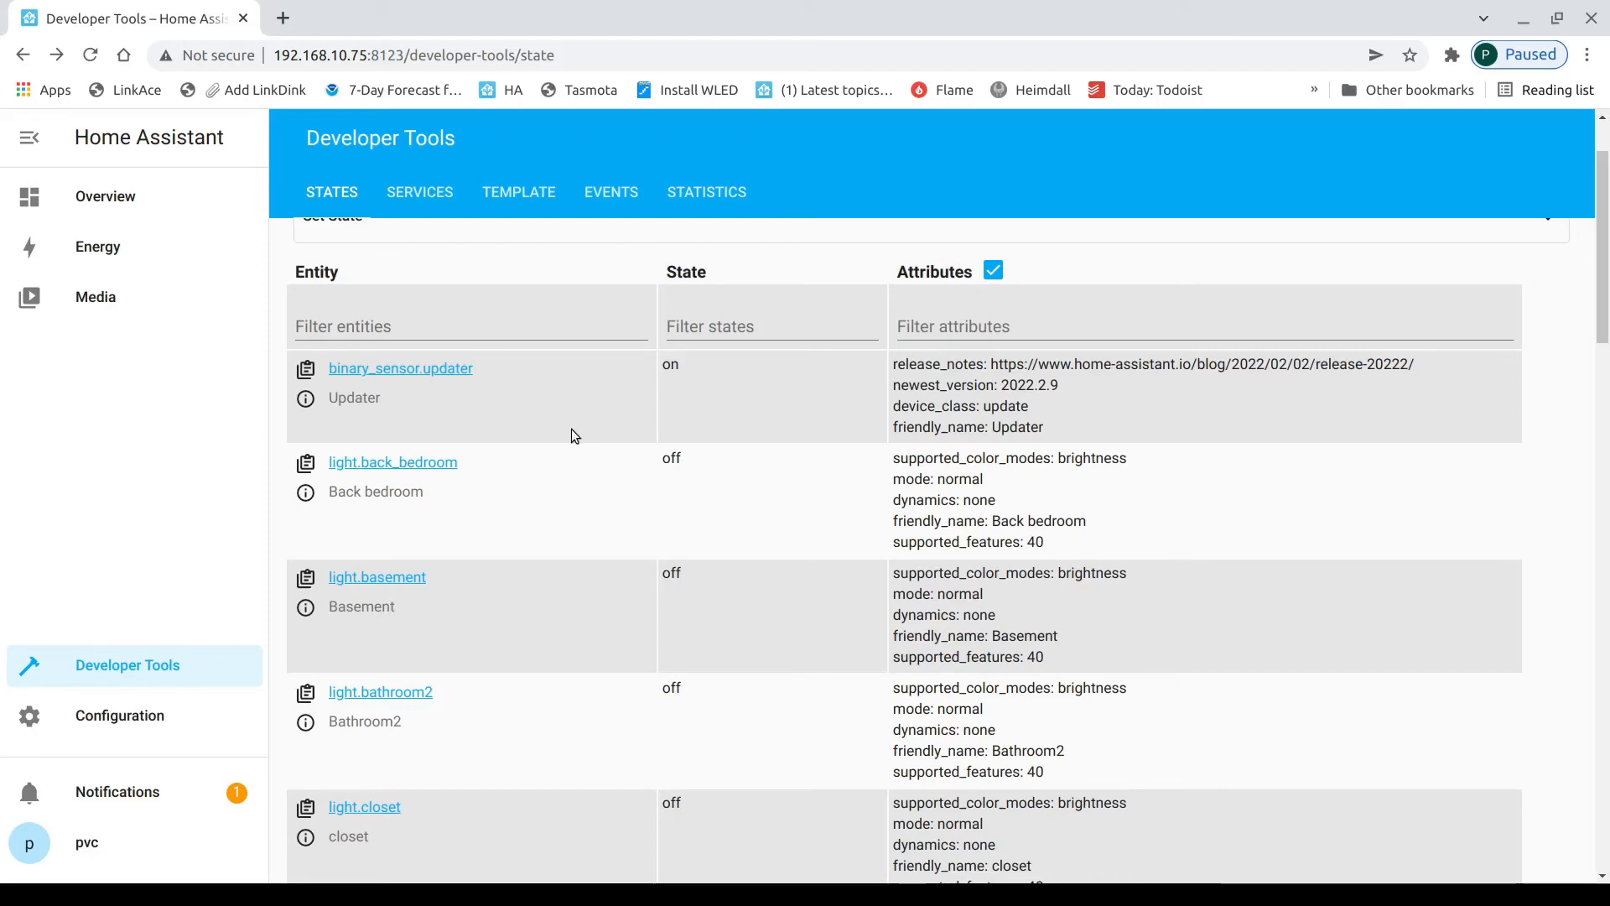
{"action": "scroll", "coordinate": [571, 430], "scroll_direction": "down", "scroll_amount": 10}
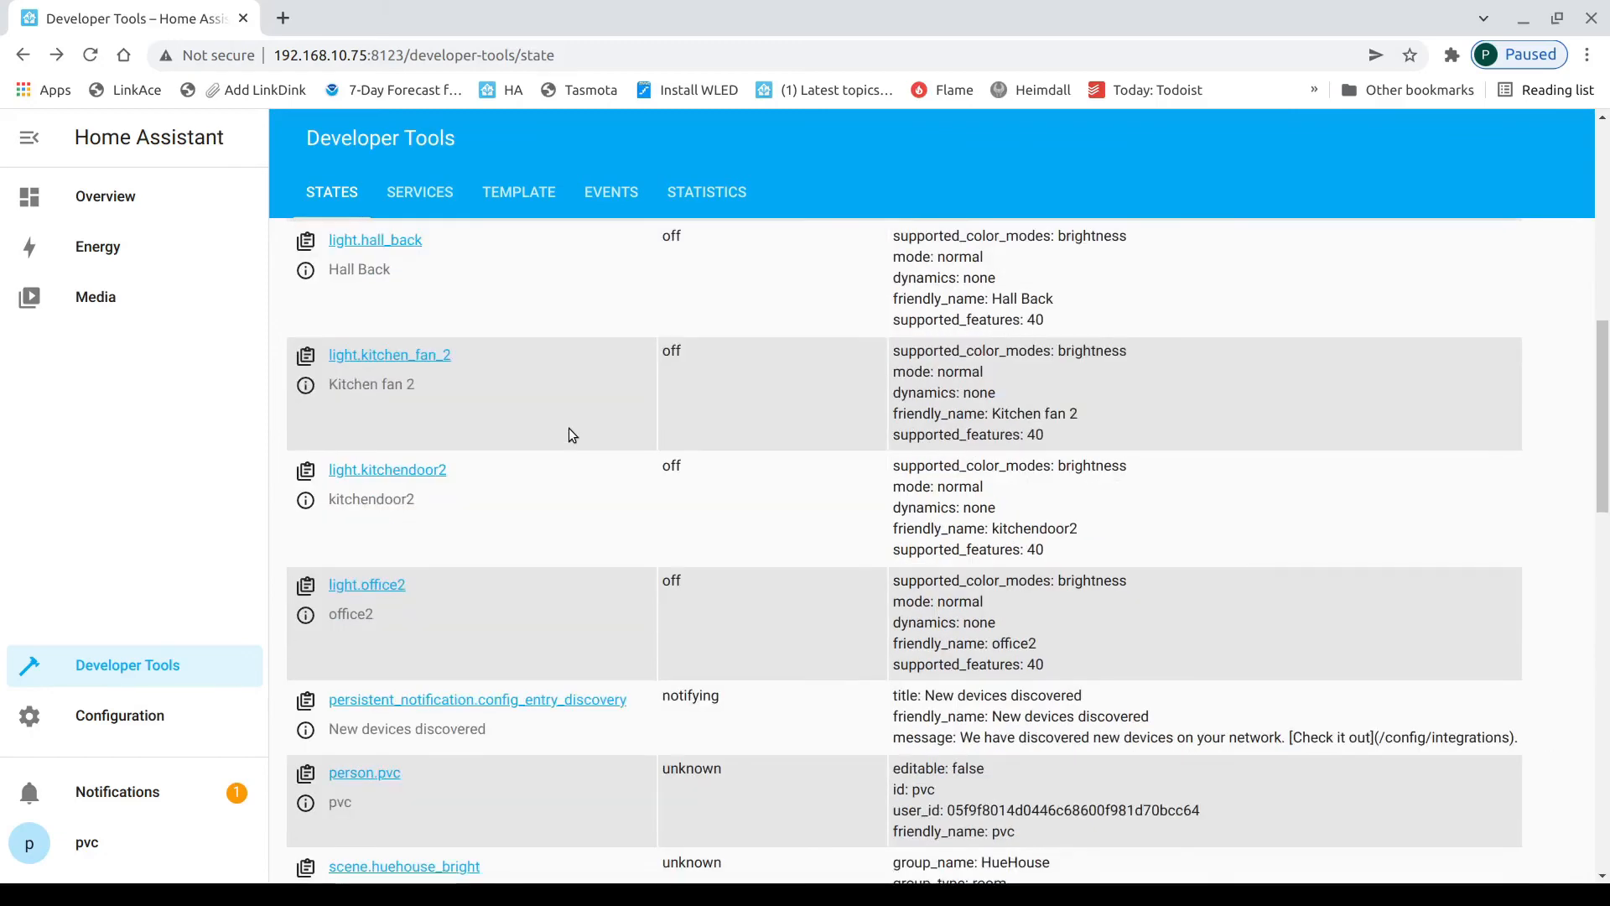
{"action": "scroll", "coordinate": [571, 435], "scroll_direction": "down", "scroll_amount": 1}
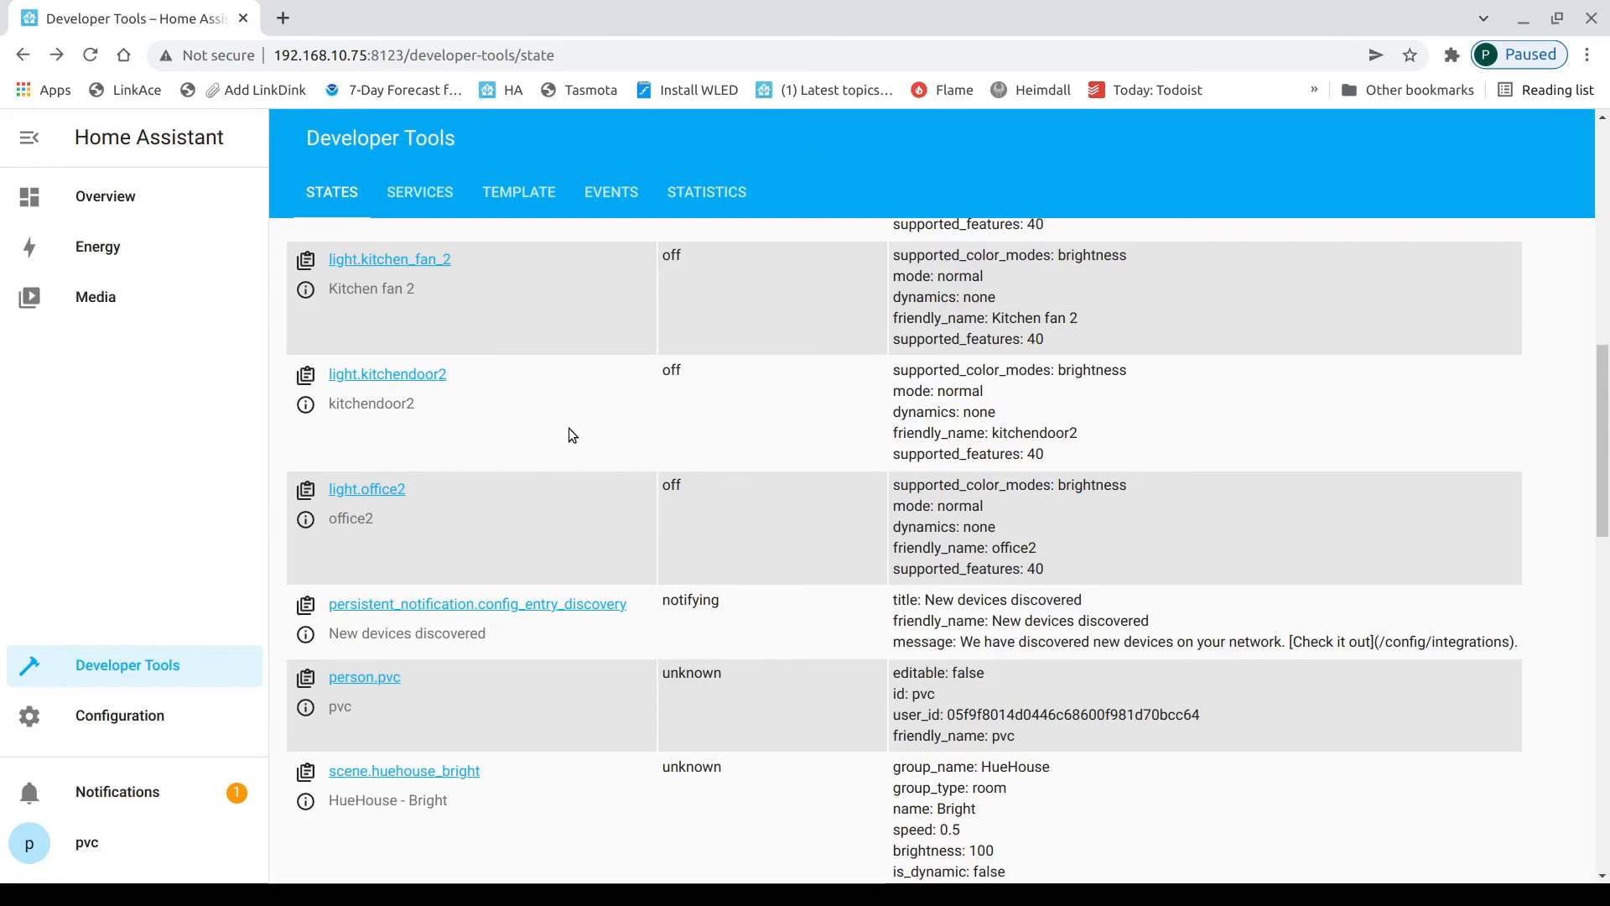
{"action": "left_click", "coordinate": [98, 194]}
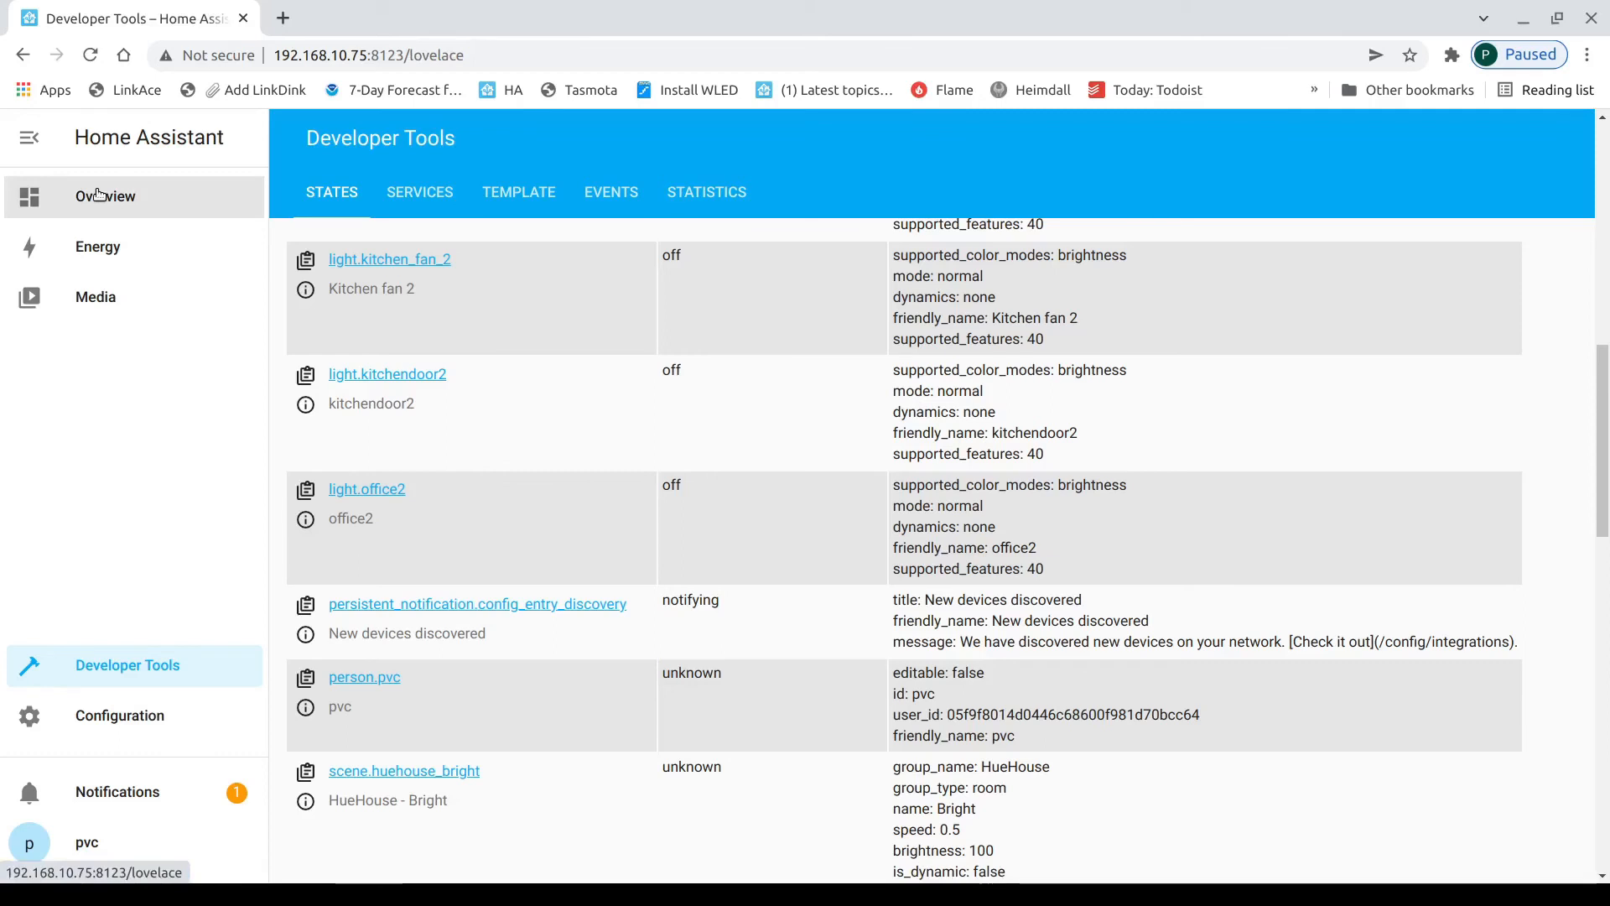
{"action": "left_click", "coordinate": [98, 195]}
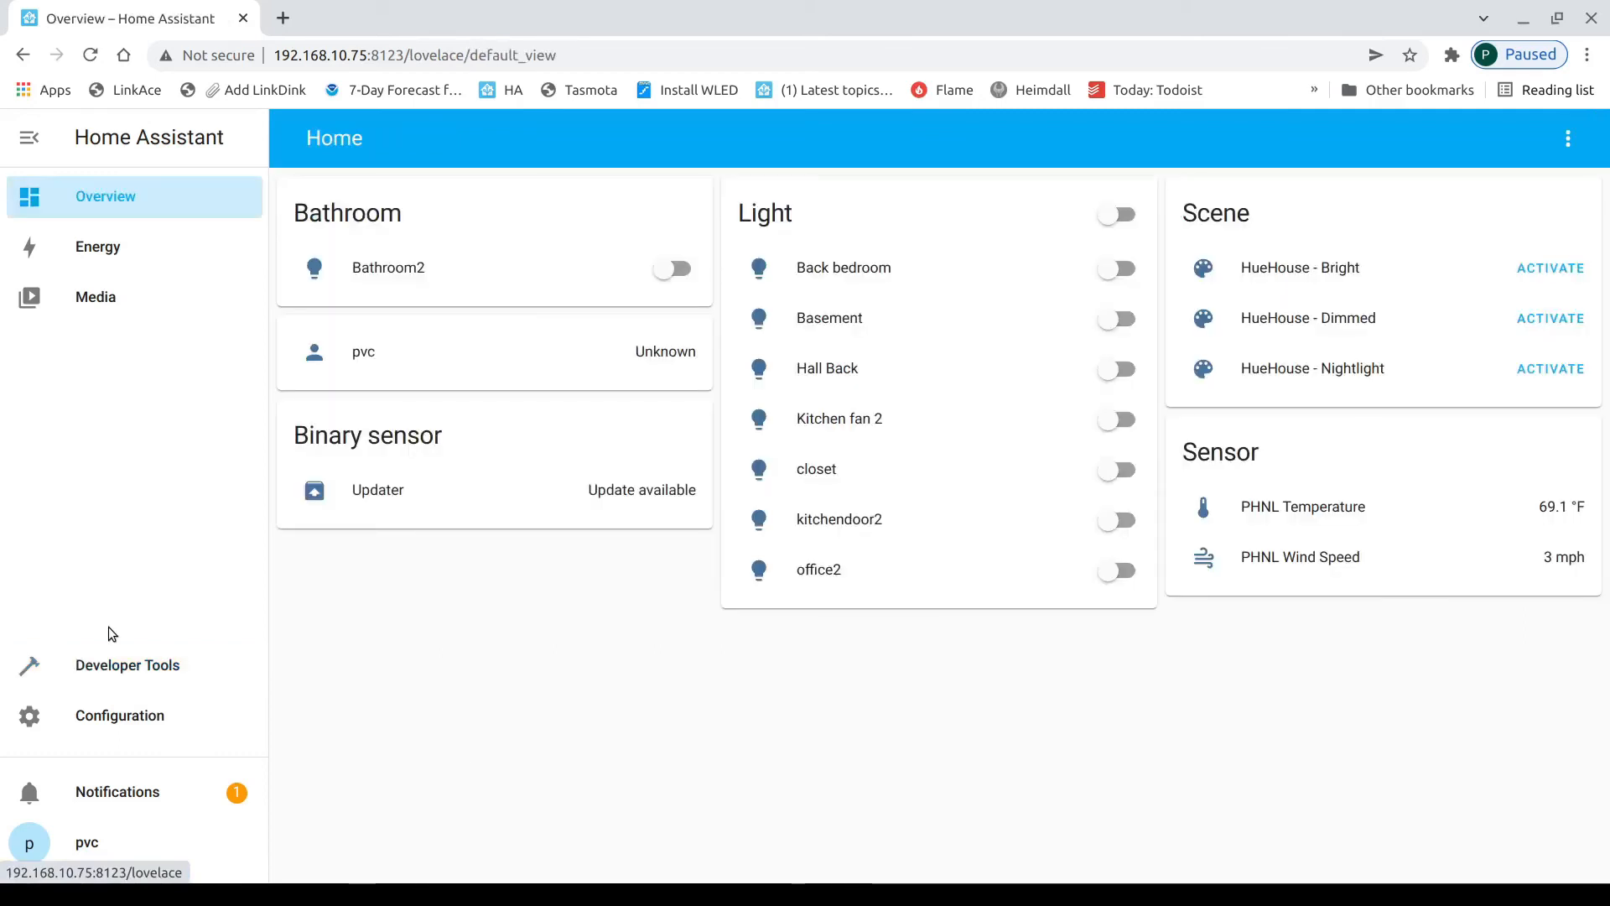
- Open the Hall Back device page from the Philips Hue integration's device list
{"action": "left_click", "coordinate": [120, 716]}
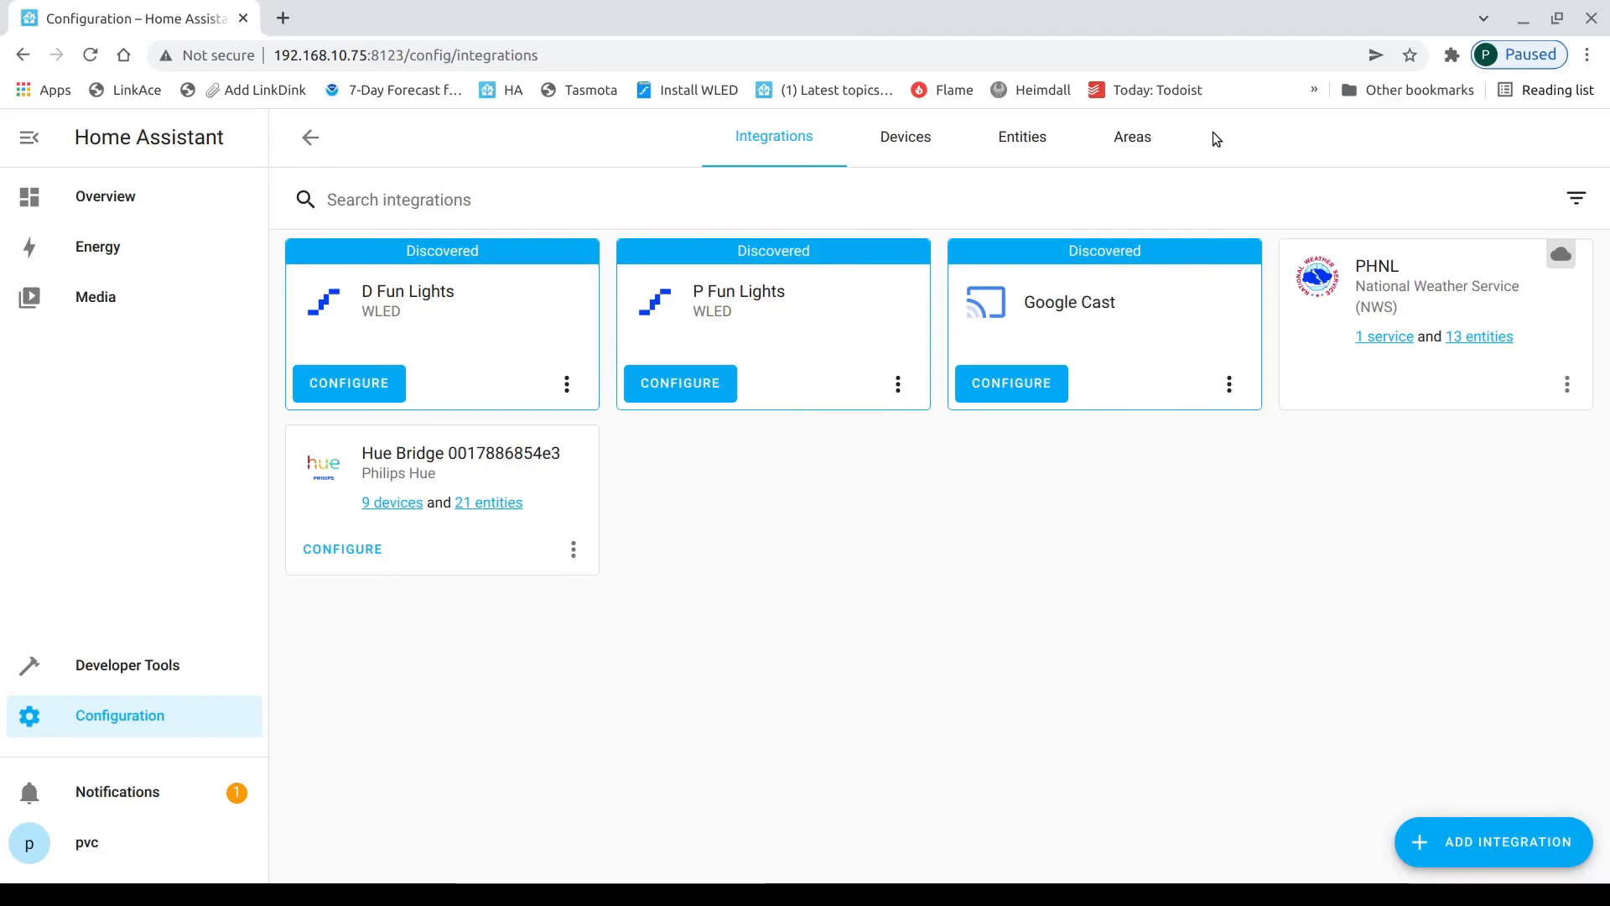
{"action": "left_click", "coordinate": [392, 502]}
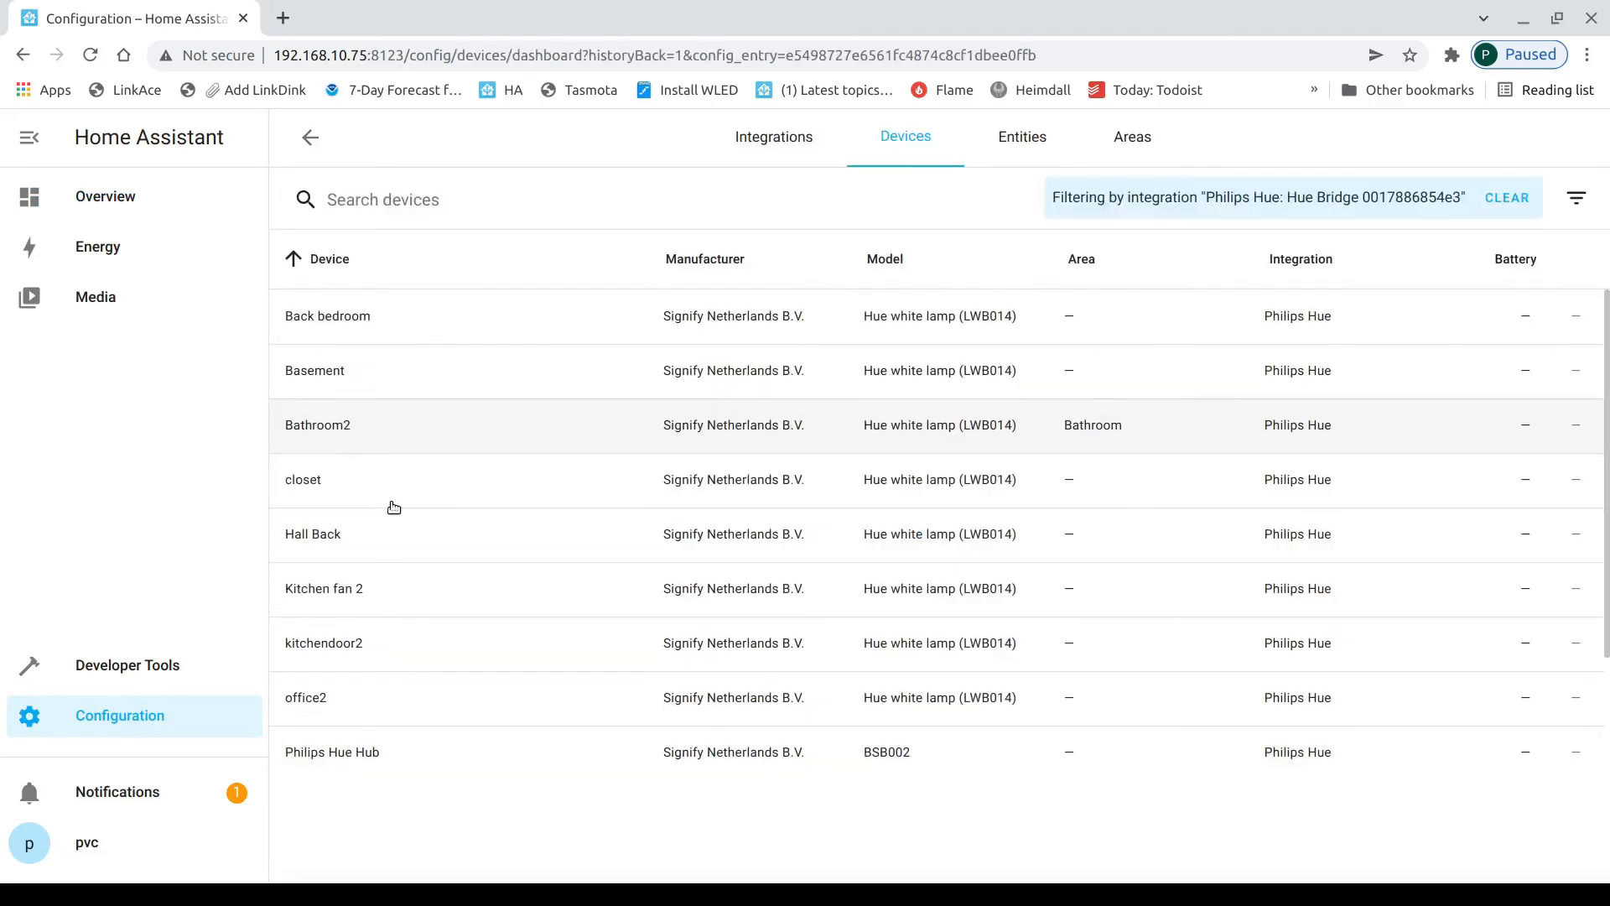
{"action": "left_click", "coordinate": [333, 560]}
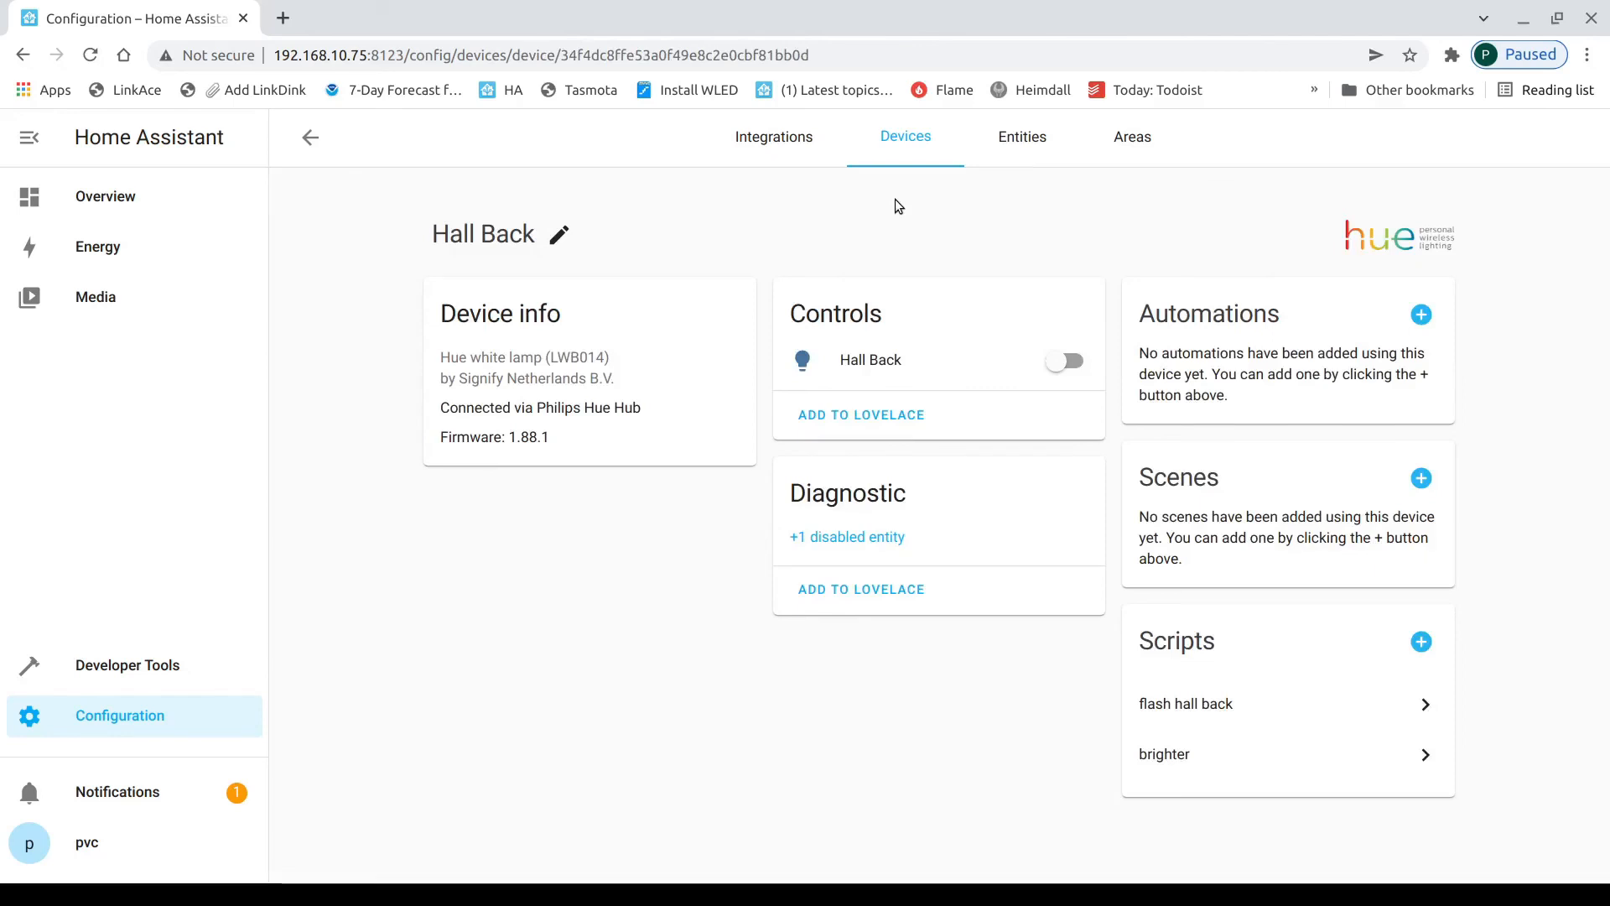
- Enable Hall Back's disabled Zigbee Connectivity diagnostic entity and update its settings
{"action": "left_click", "coordinate": [844, 538]}
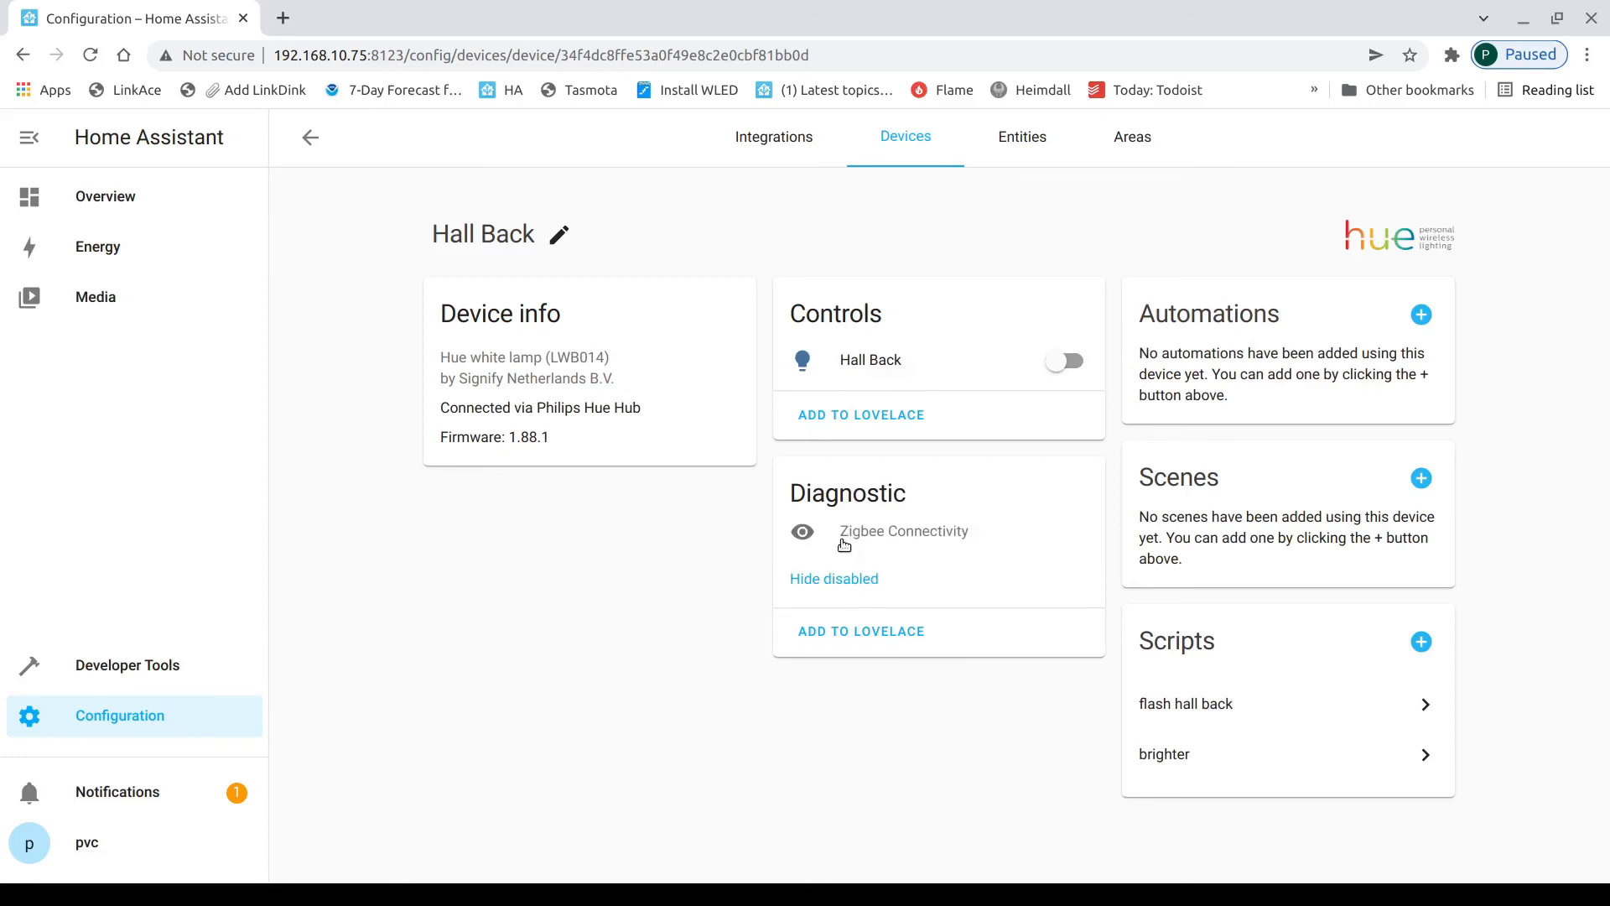
{"action": "left_click", "coordinate": [843, 541]}
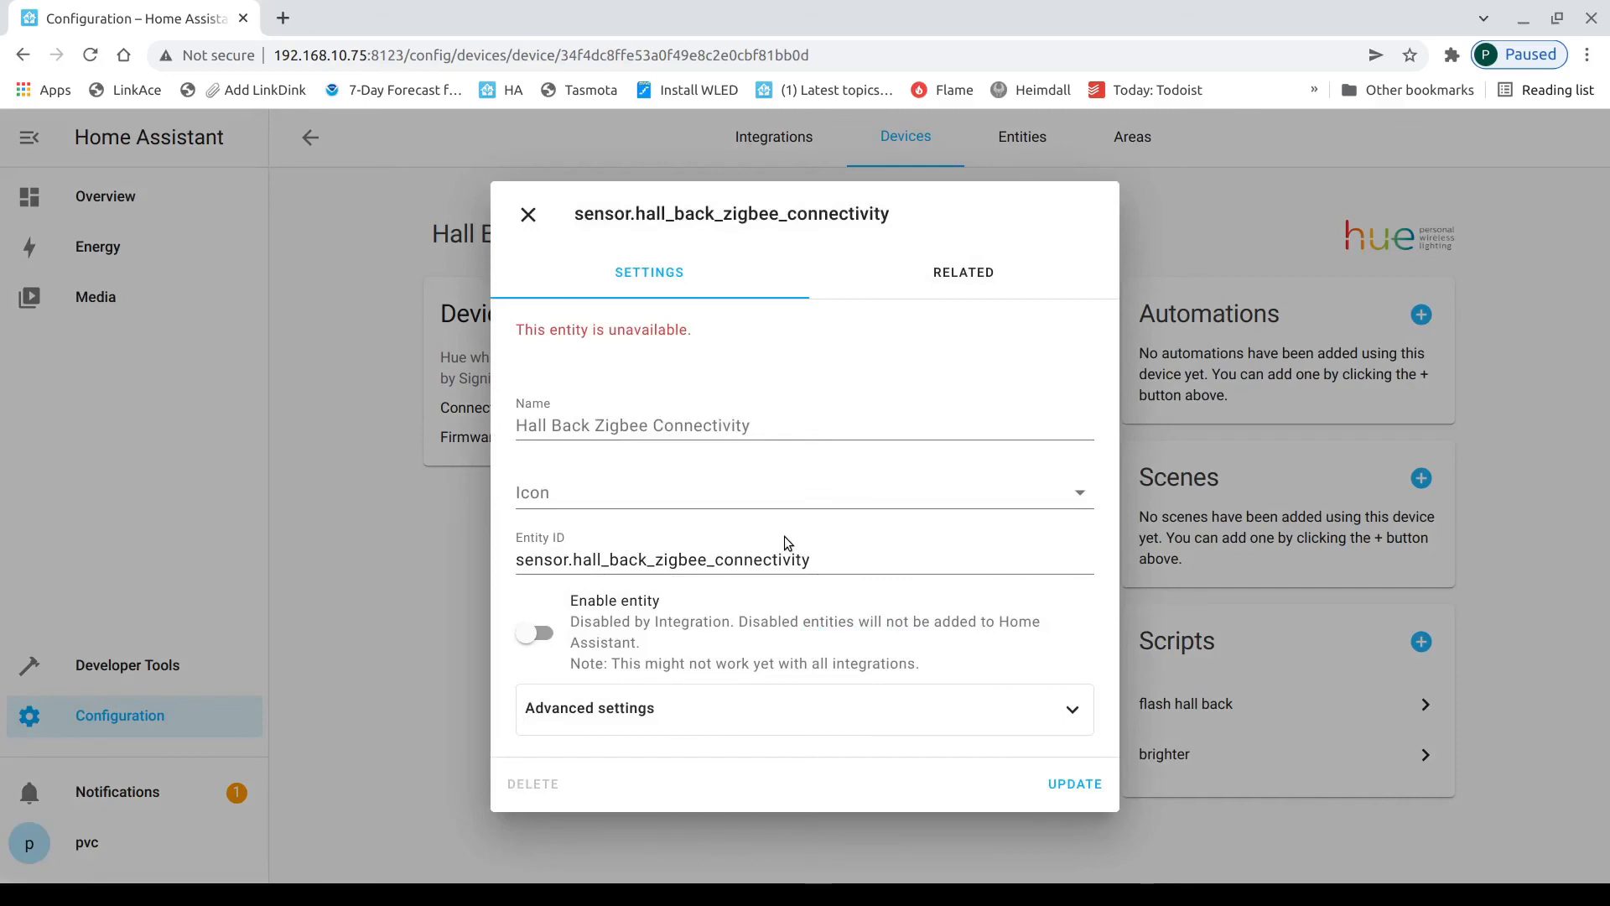
{"action": "left_click", "coordinate": [1068, 778]}
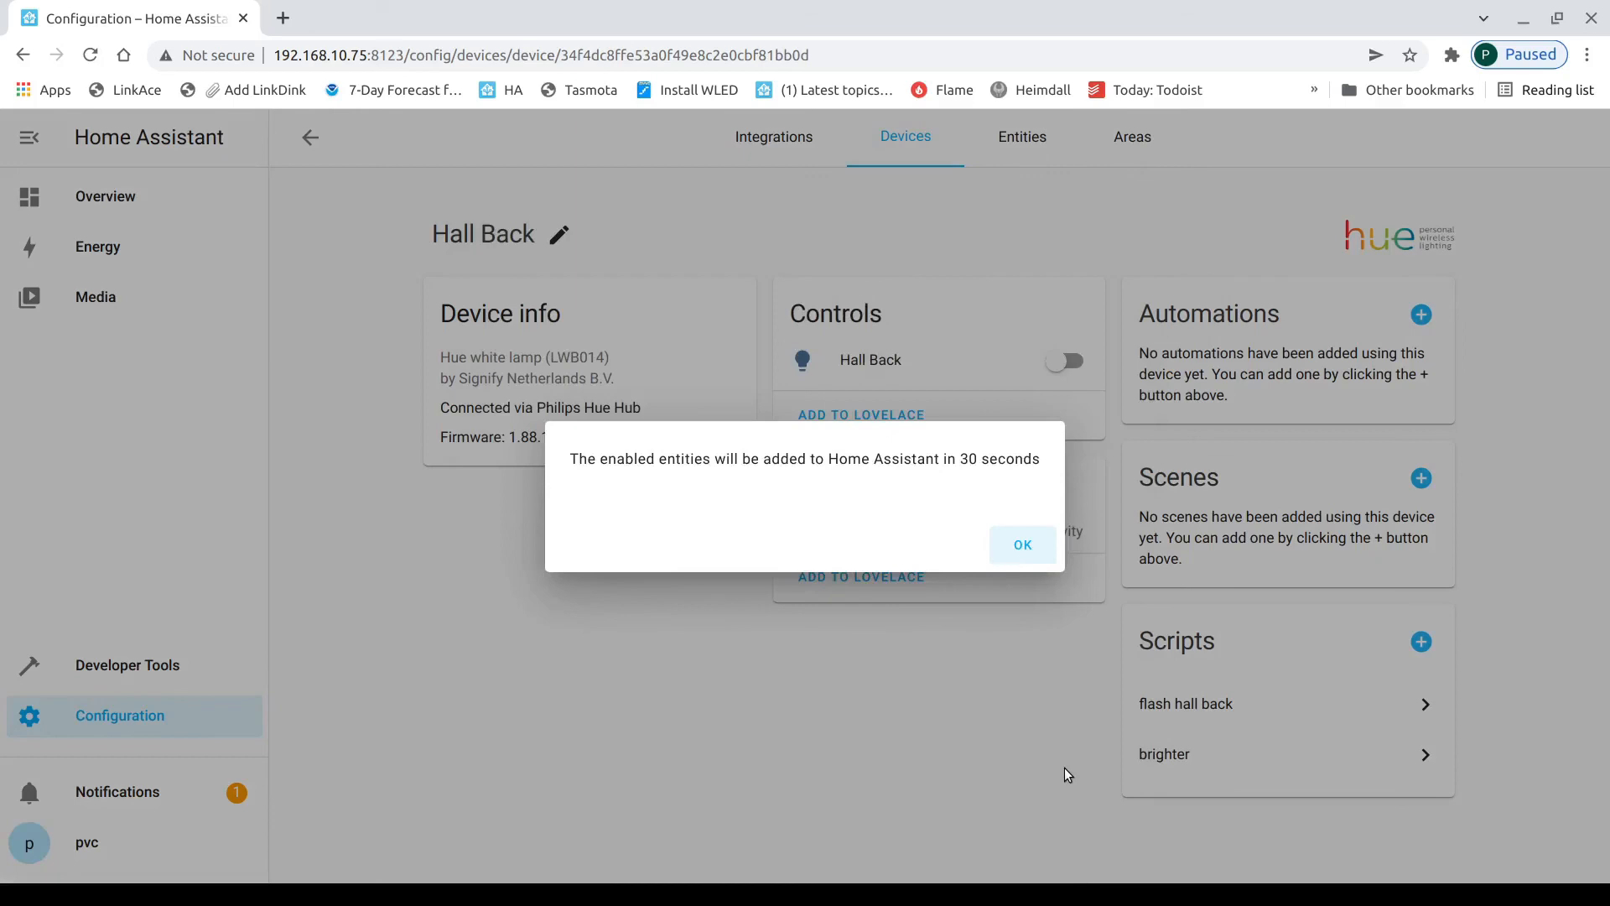
{"action": "left_click", "coordinate": [1022, 547]}
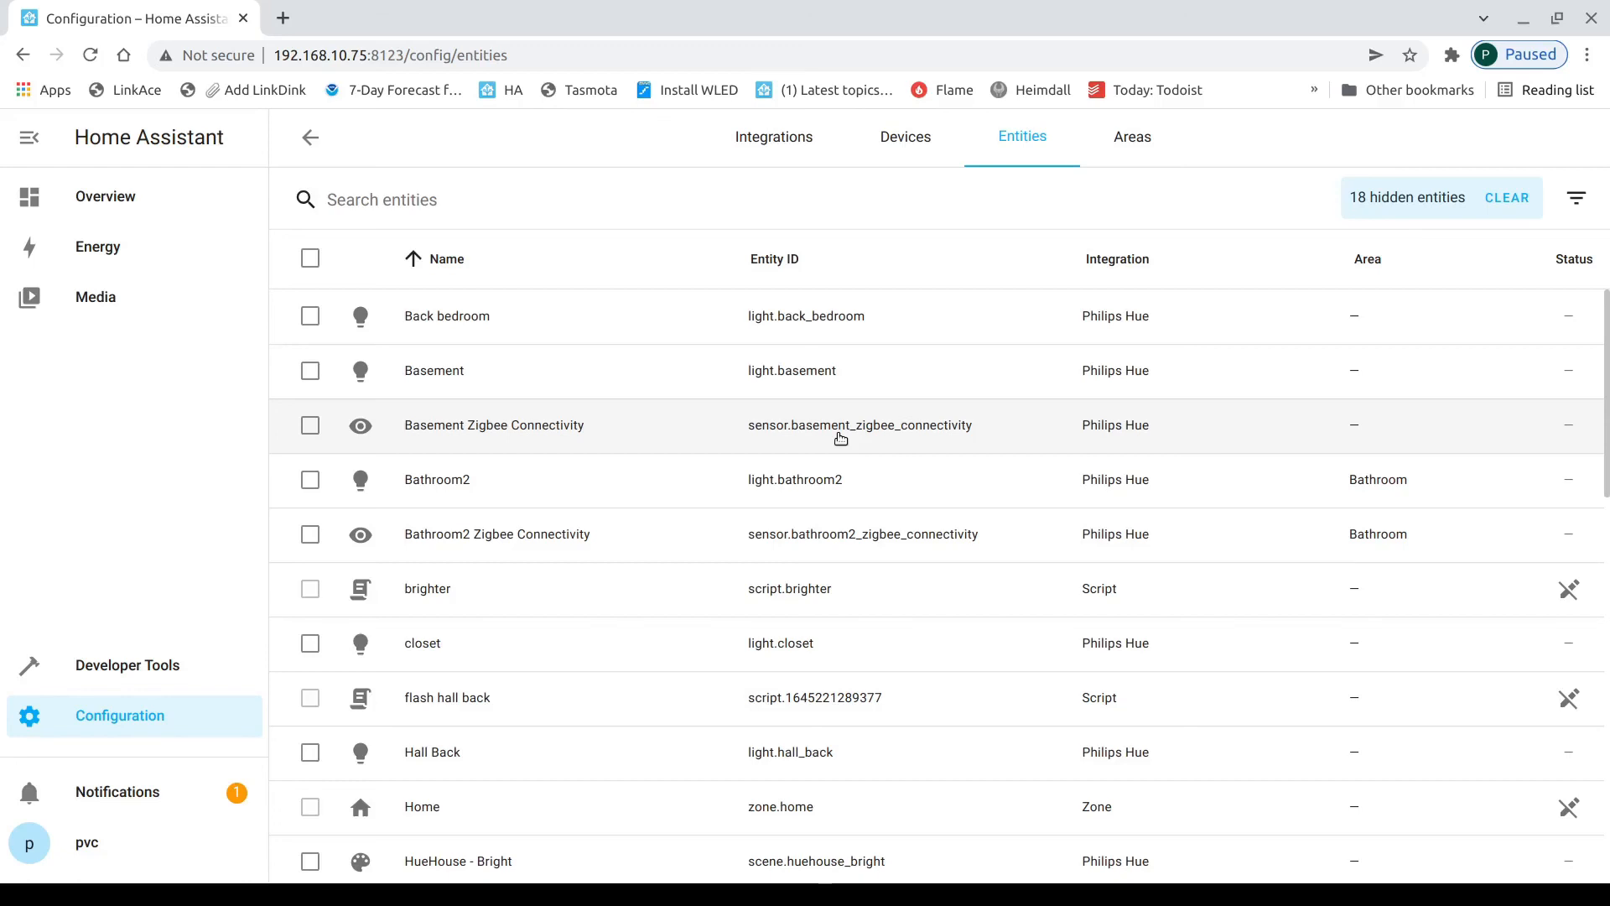
- Look through the list of configured entities, and return to the Overview dashboard
{"action": "scroll", "coordinate": [840, 437], "scroll_direction": "down", "scroll_amount": 7}
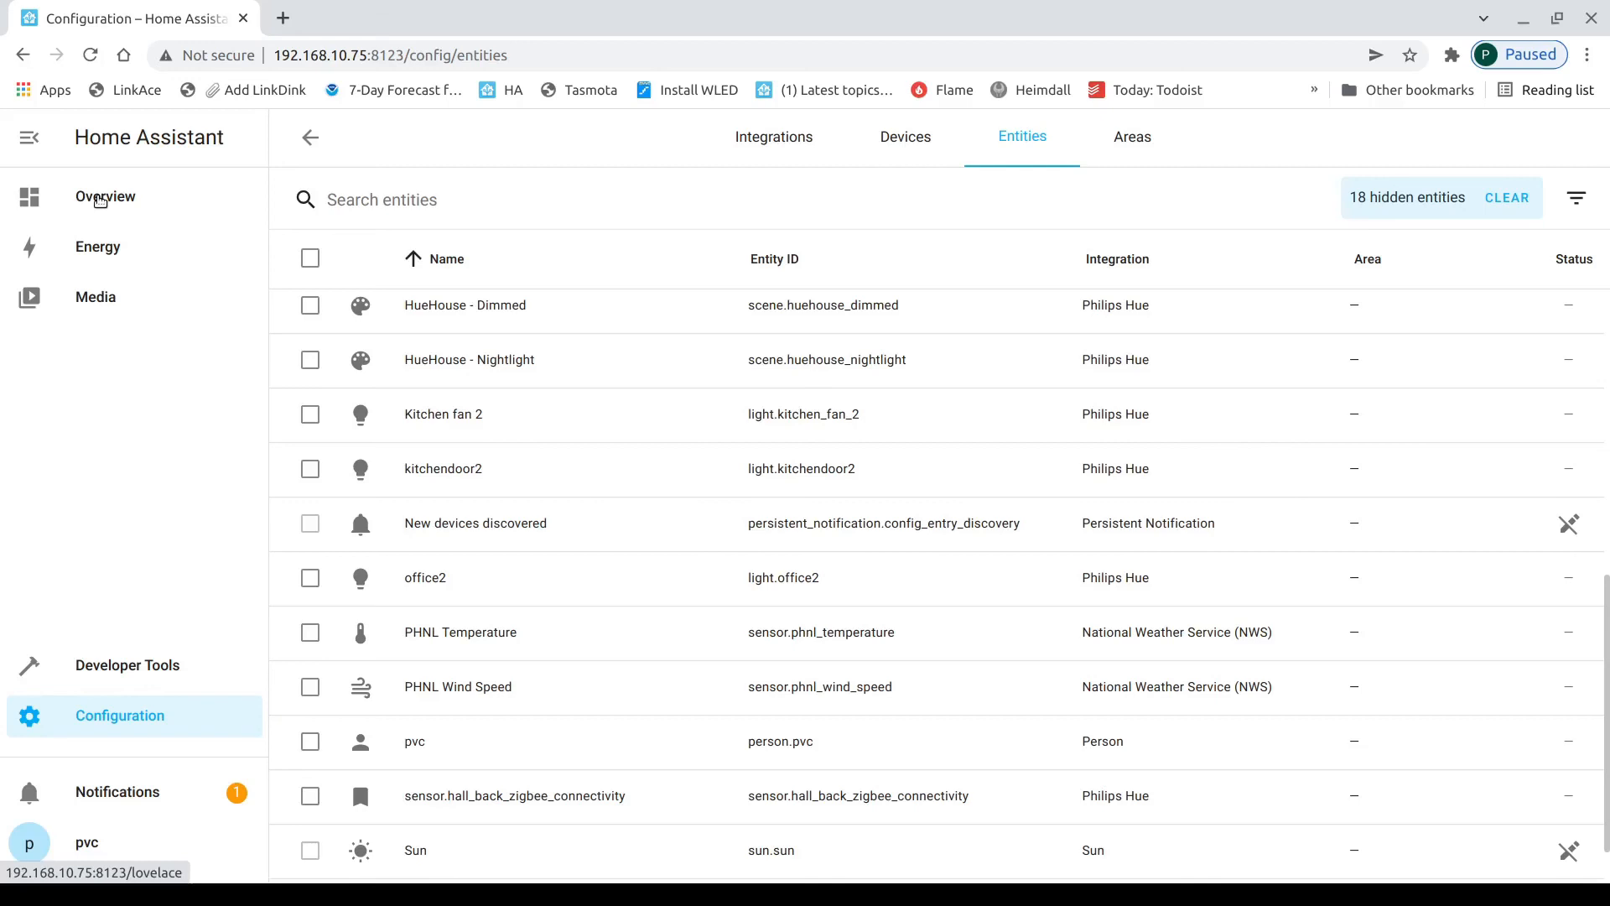
{"action": "left_click", "coordinate": [100, 199]}
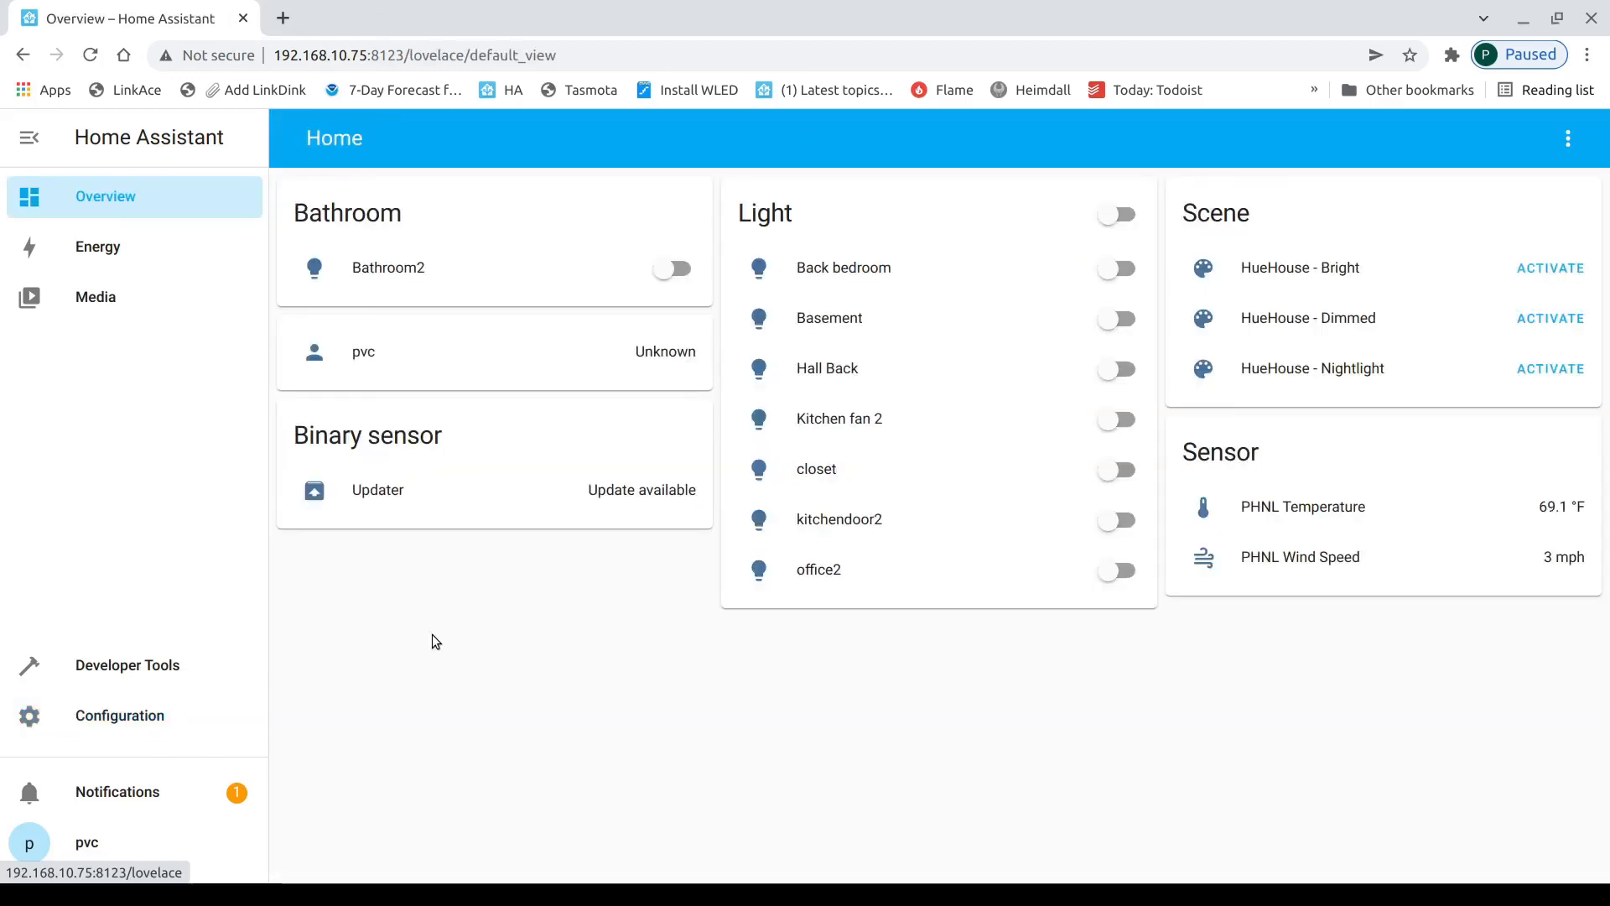